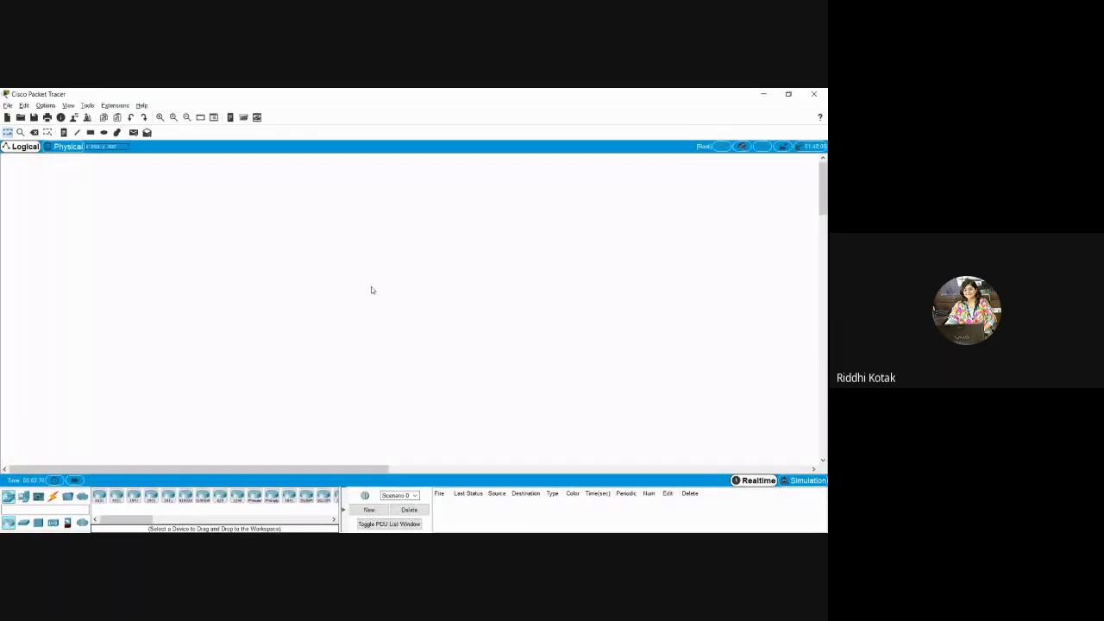
Place four PC-PT end devices in a square layout in the logical workspace
click(24, 498)
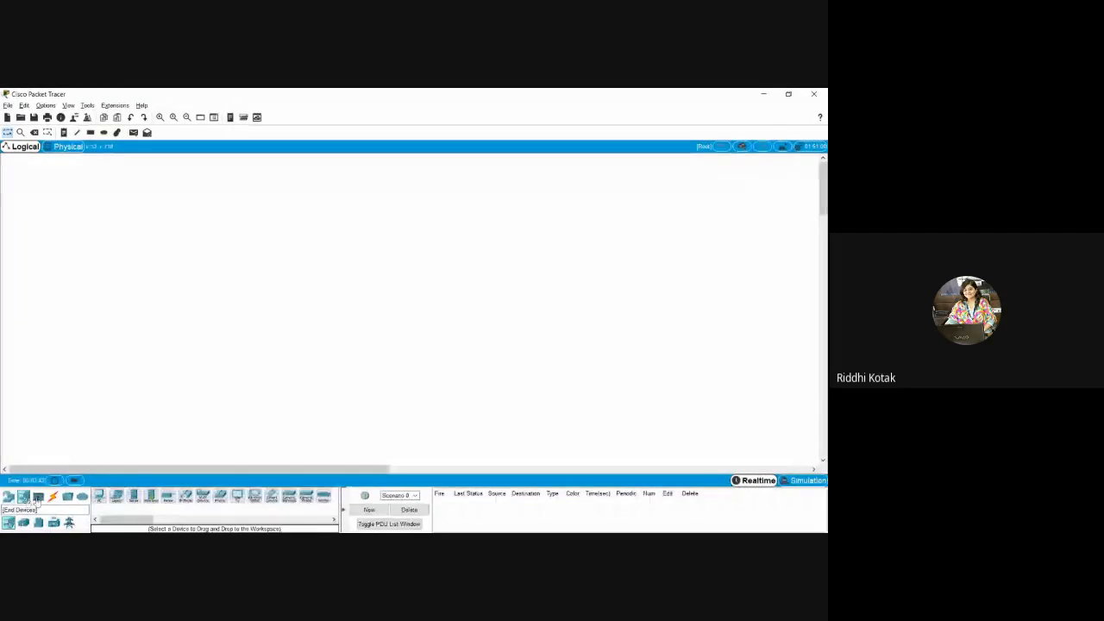
click(103, 498)
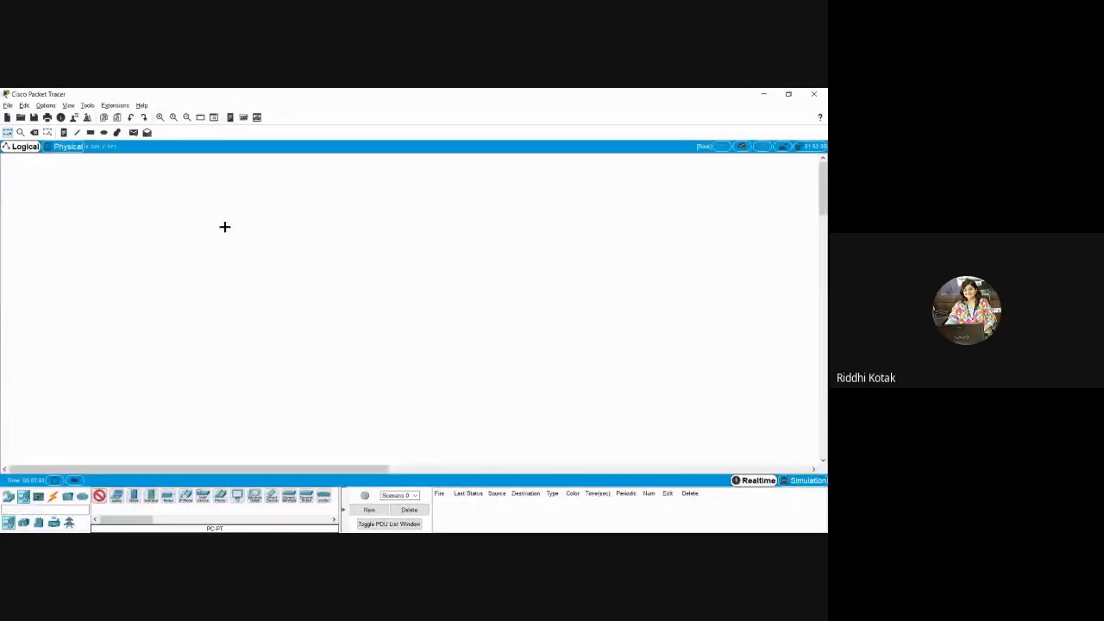
click(237, 200)
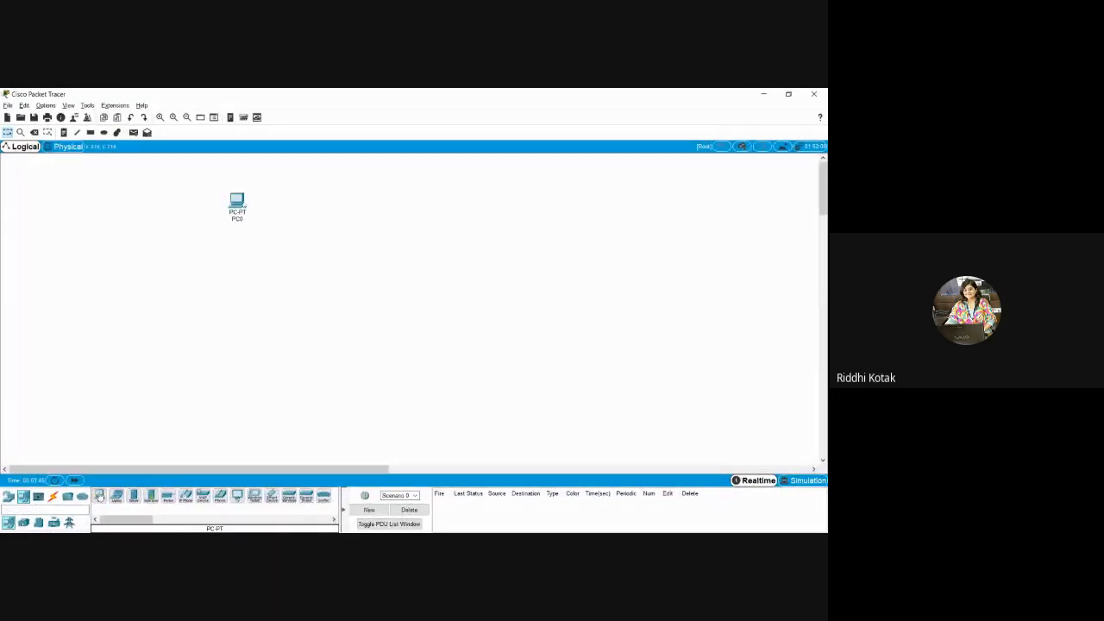
click(426, 202)
click(423, 333)
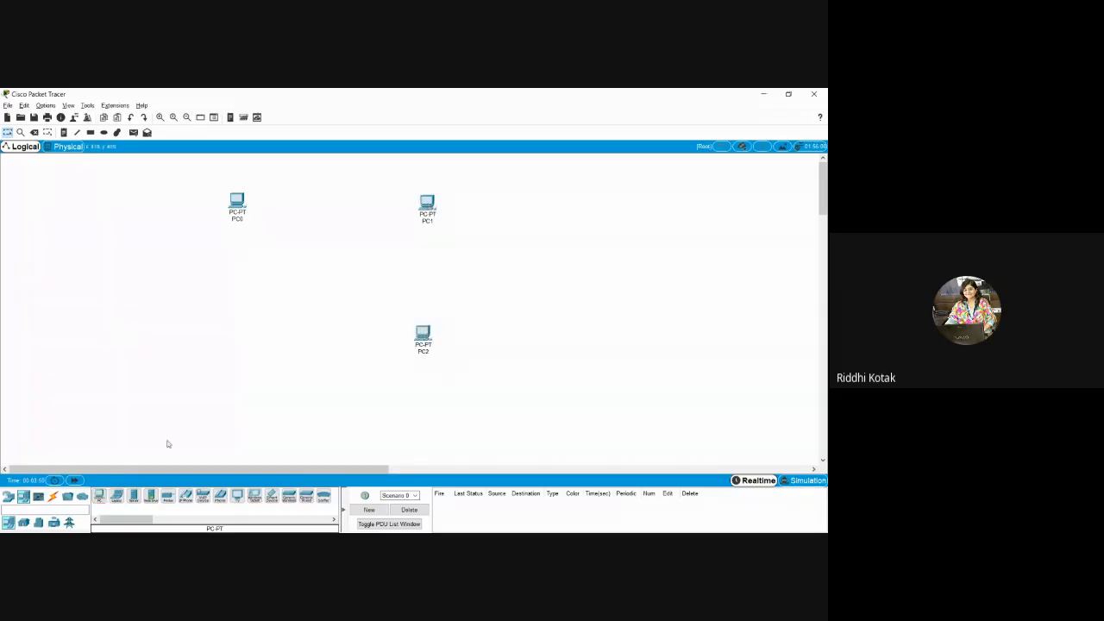
click(98, 496)
click(228, 331)
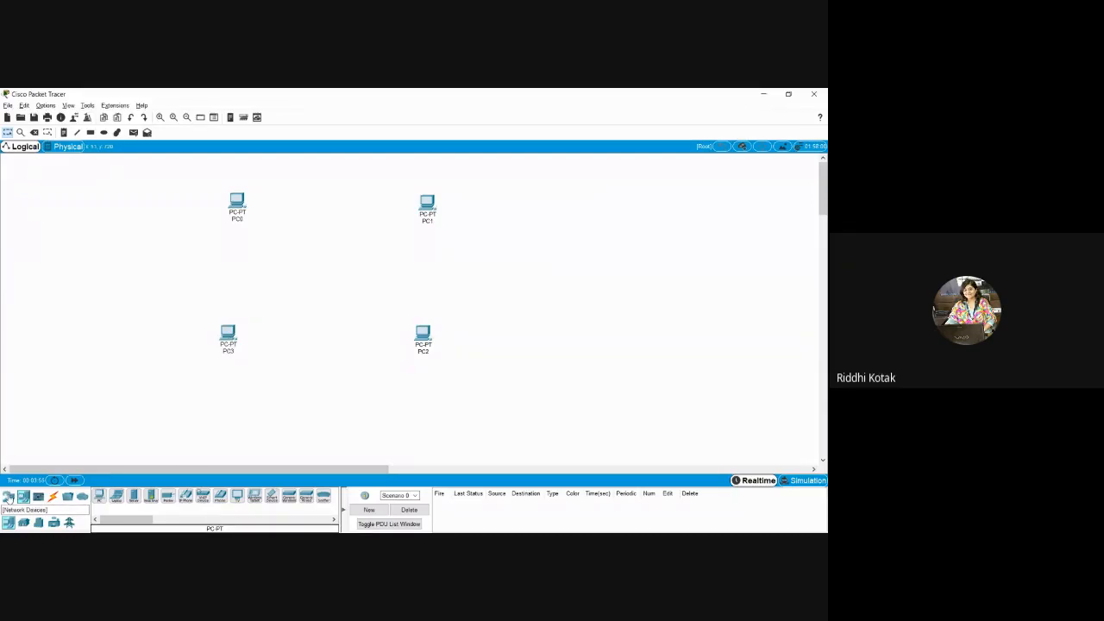
Add two 2950-24 switches side by side, one near PC0 and one near PC1
click(8, 498)
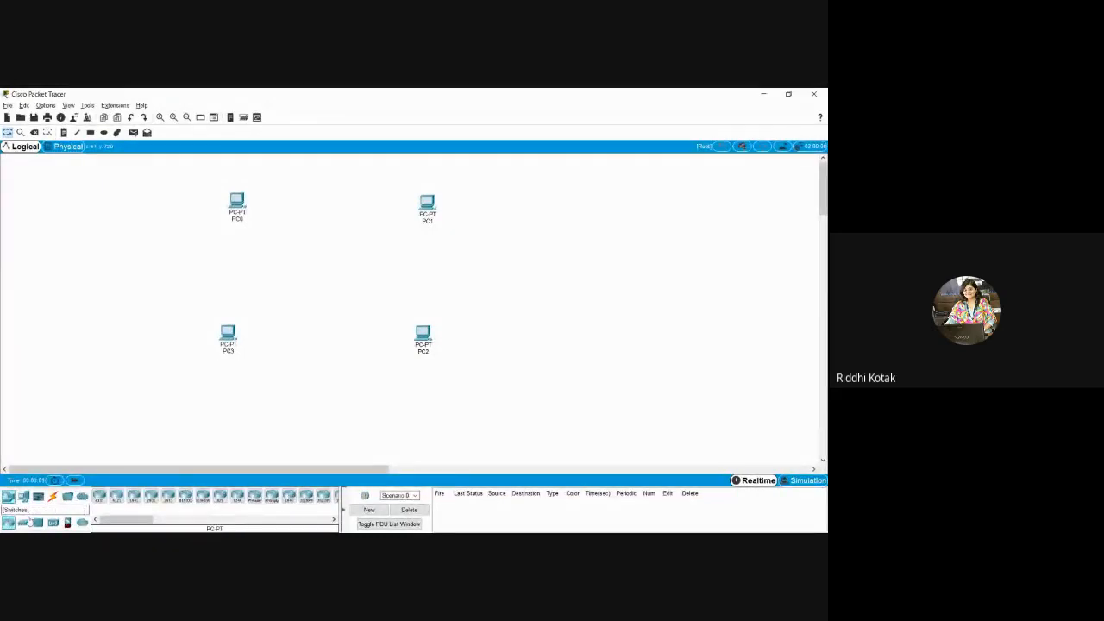
click(23, 523)
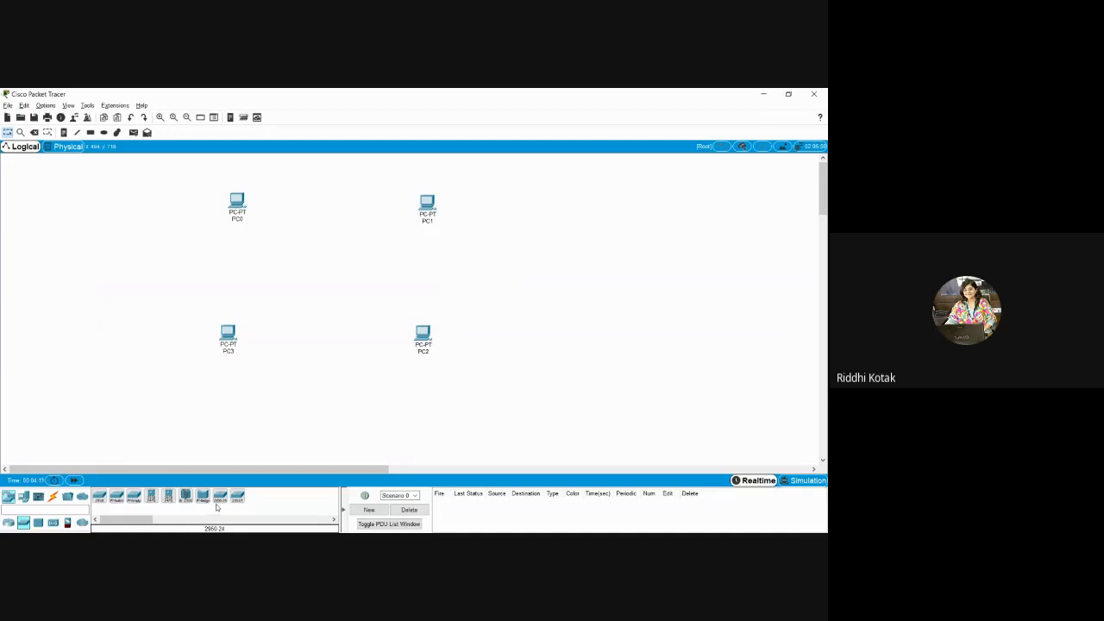
drag(220, 499, 279, 245)
drag(222, 500, 366, 251)
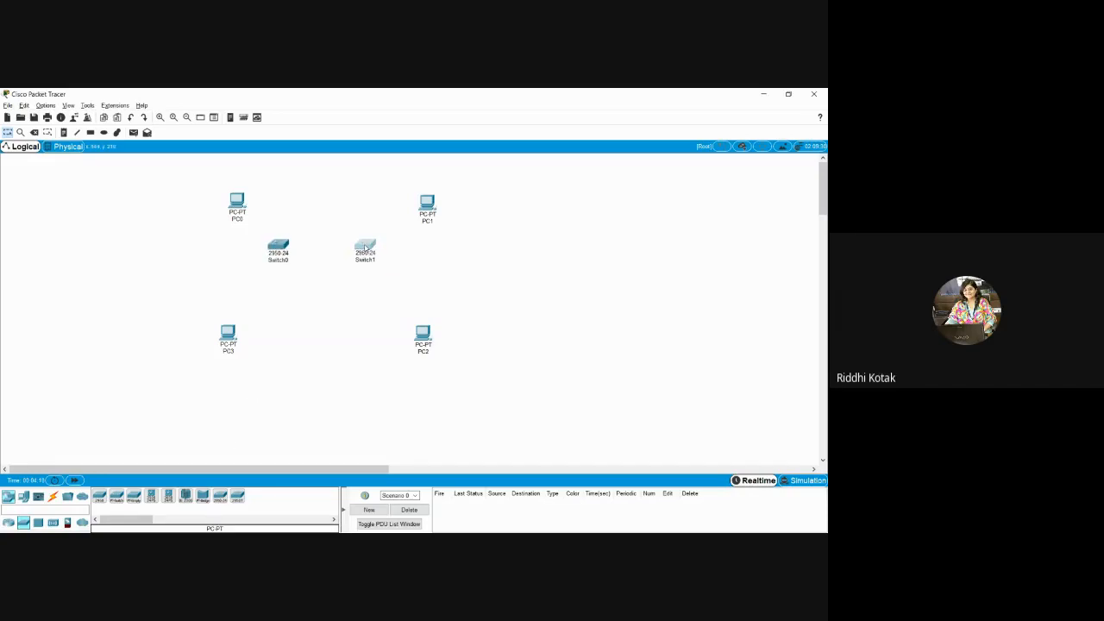
Move all four PCs slightly outward to make room for the switches between them
drag(431, 205, 436, 195)
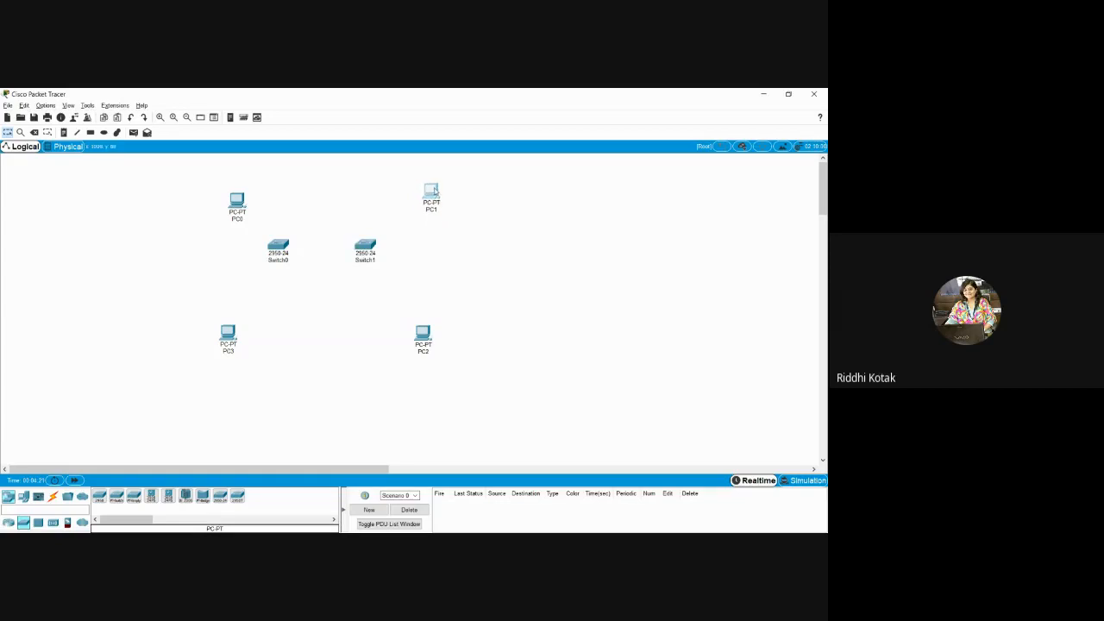
drag(240, 201, 236, 187)
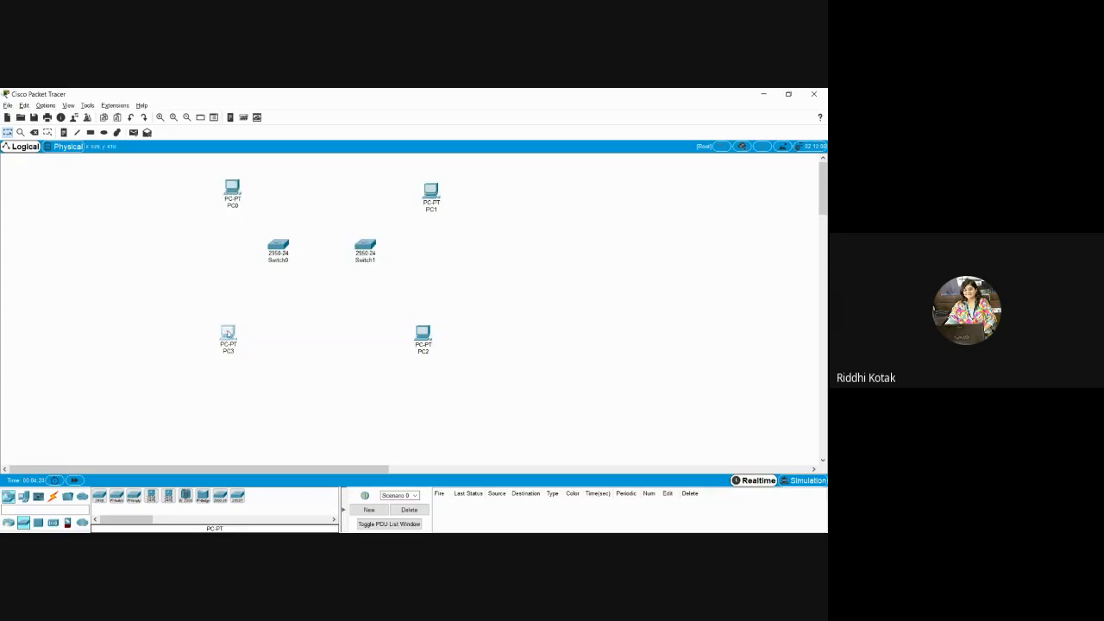
drag(228, 349, 221, 369)
drag(427, 335, 440, 350)
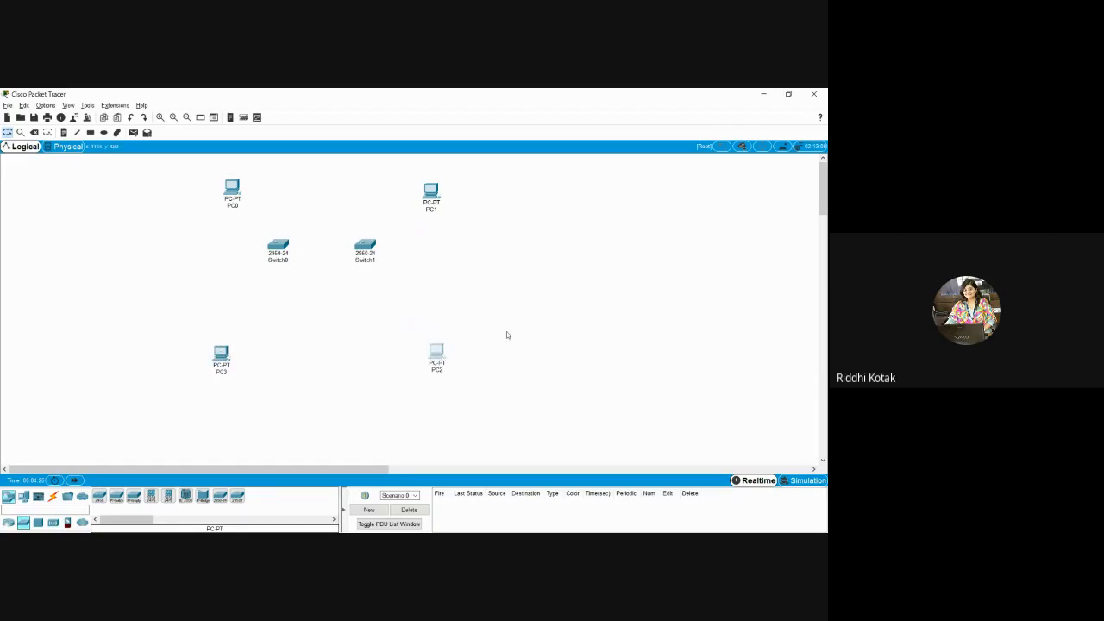
Add two more 2950-24 switches below the first pair, one near PC2 and one near PC3
click(220, 496)
click(361, 321)
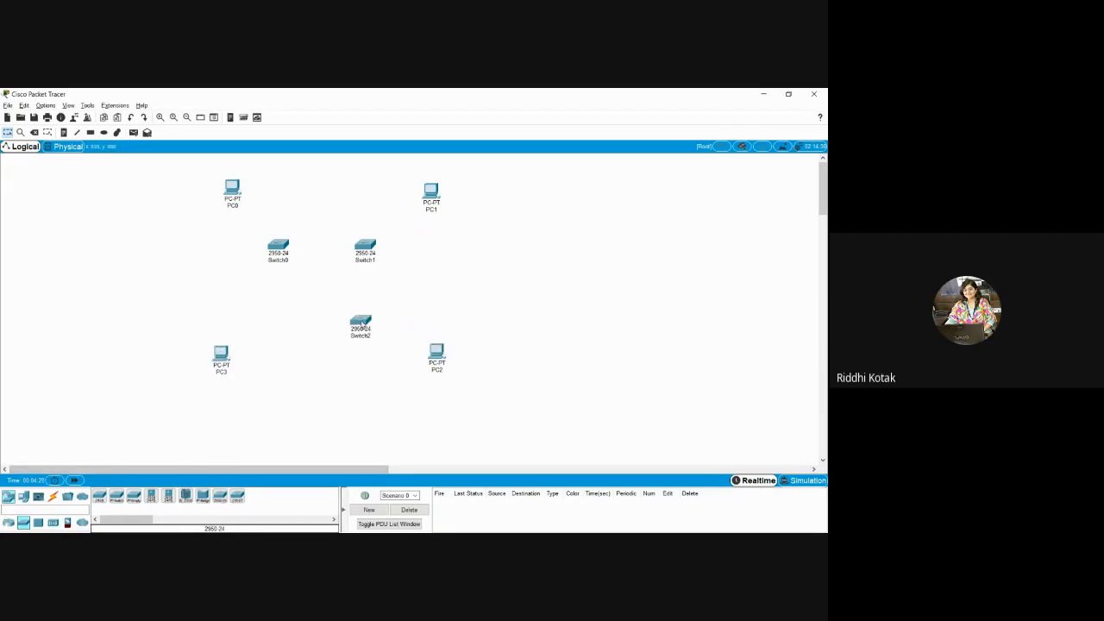
click(219, 502)
click(267, 320)
key(alt+Tab)
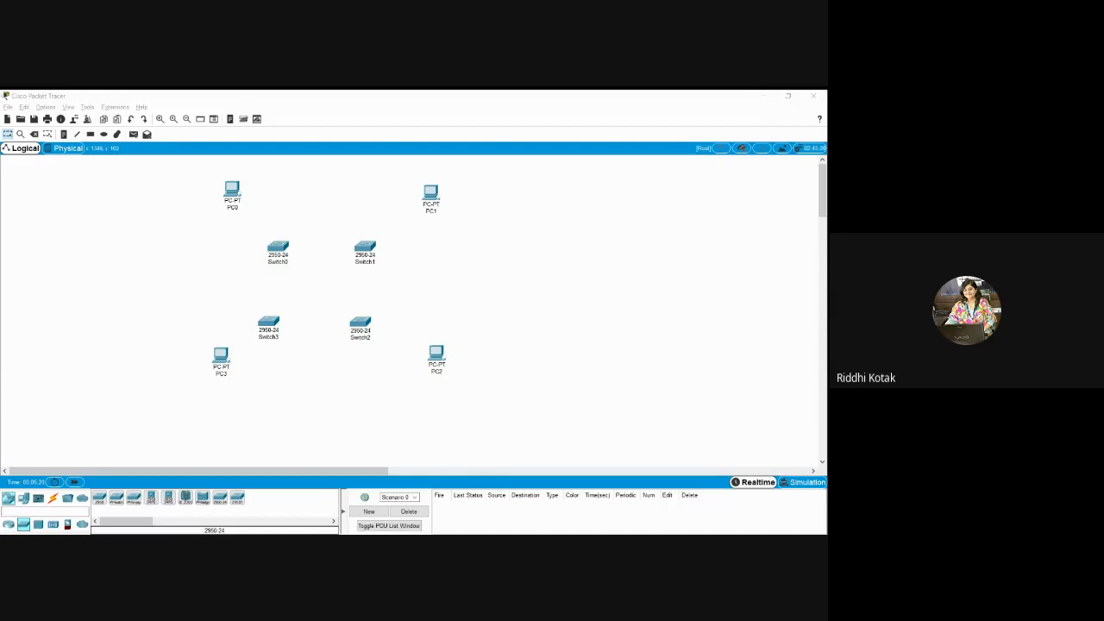
Cable PC0 to Switch0 and PC1 to Switch1 using the automatically chosen connection type
click(55, 497)
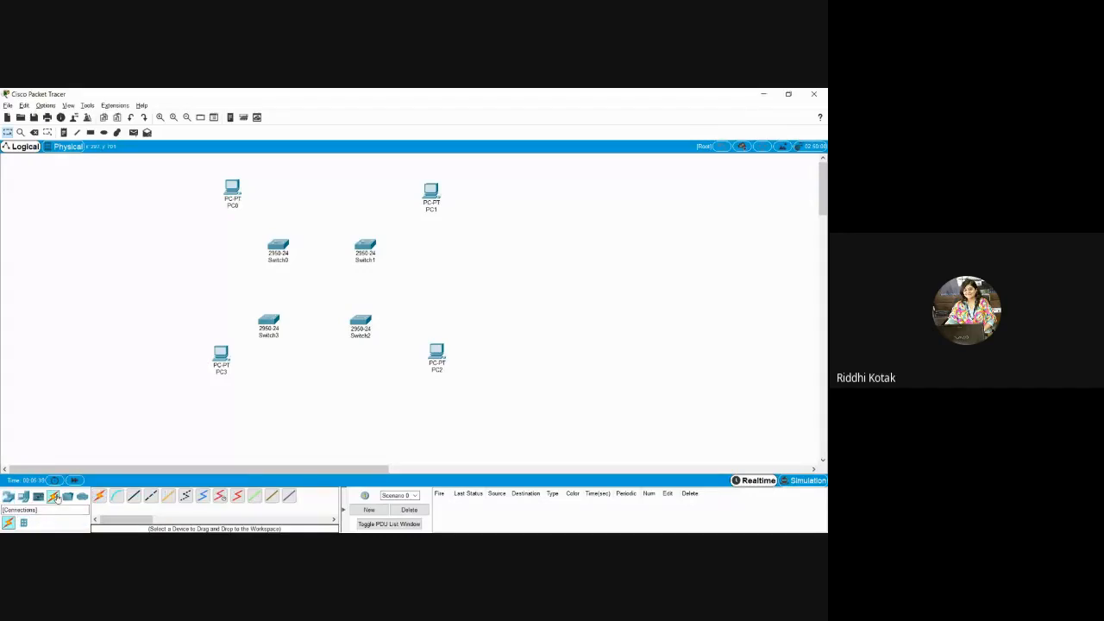
click(101, 498)
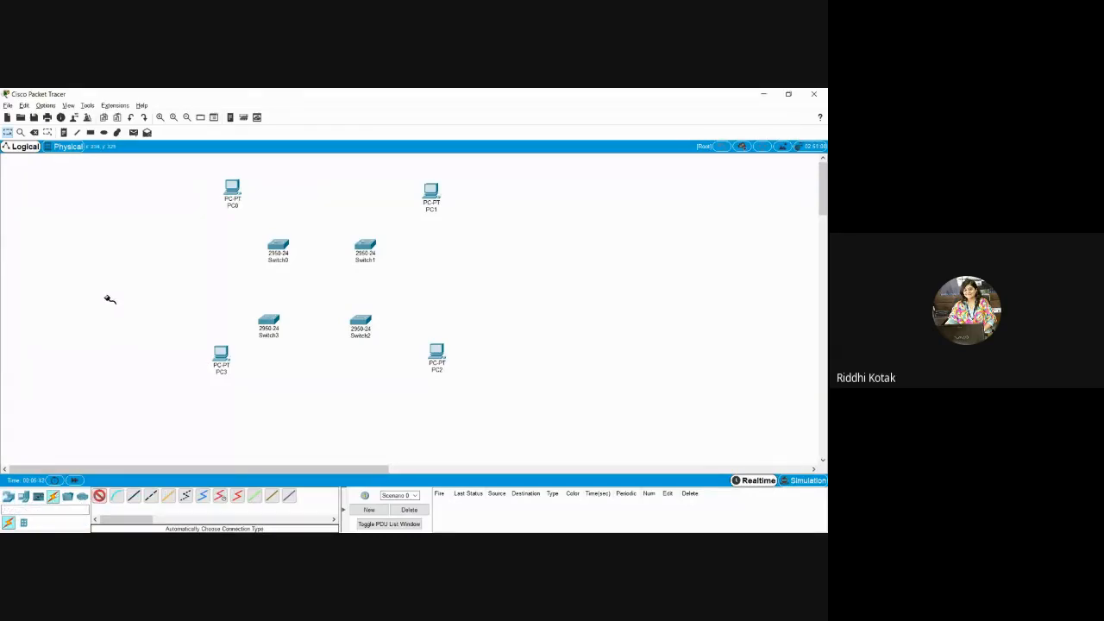
click(231, 190)
click(275, 245)
click(100, 497)
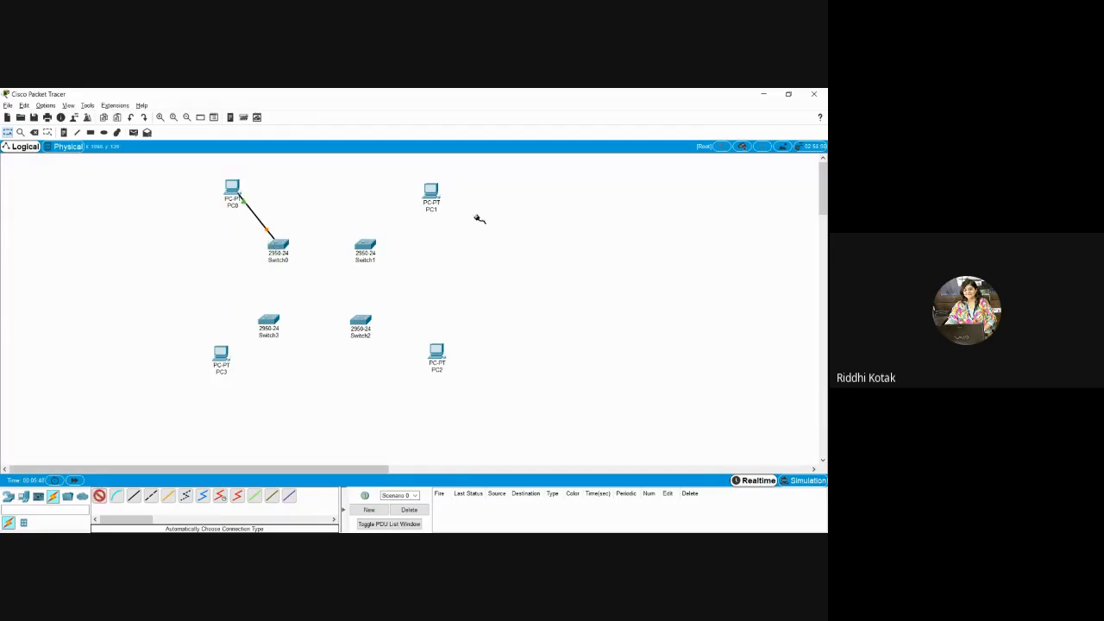
click(432, 189)
click(366, 246)
Cable PC3 to Switch3 and PC2 to Switch2 using the automatically chosen connection type
click(99, 496)
click(224, 352)
click(271, 322)
click(99, 496)
click(437, 350)
click(361, 322)
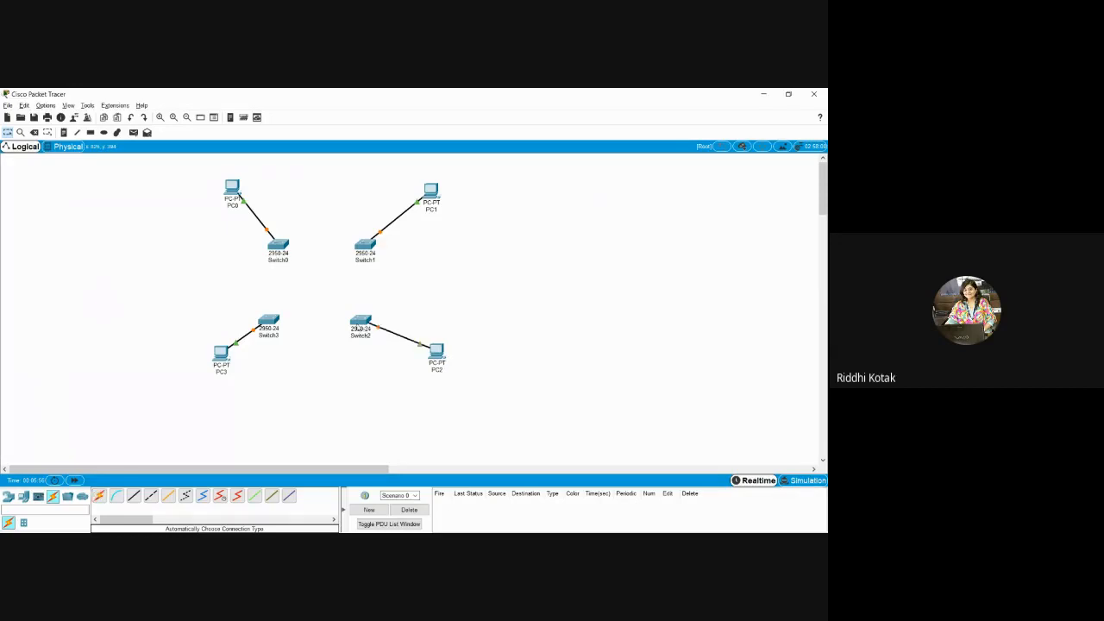
Link Switch0 to Switch1 and Switch1 to Switch2 with automatically chosen cables
click(100, 496)
click(279, 246)
click(365, 245)
click(100, 496)
click(366, 247)
click(357, 323)
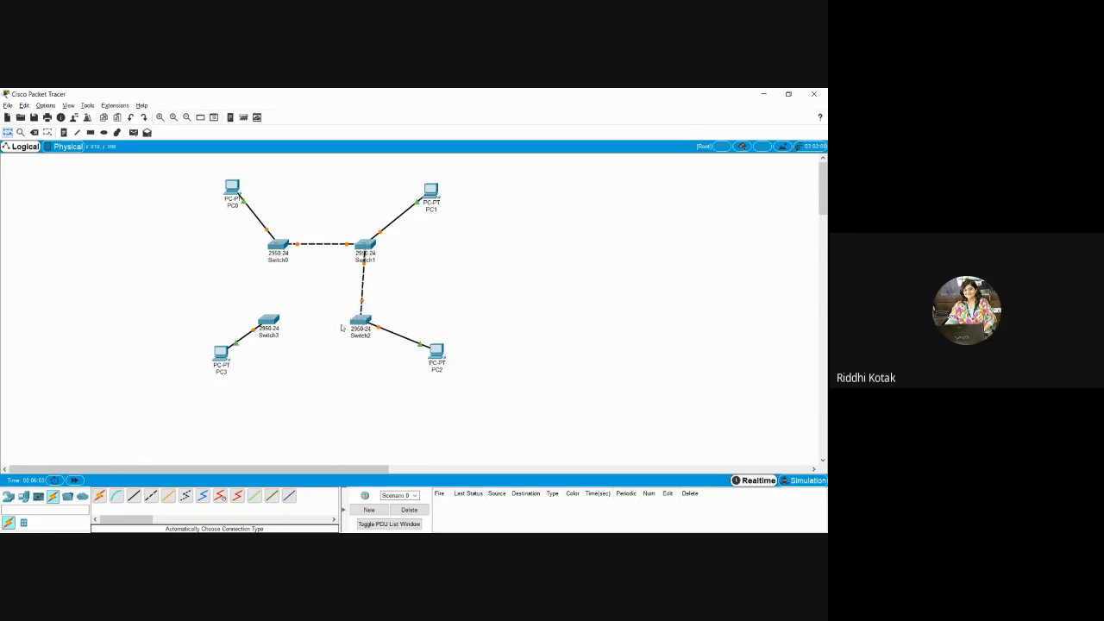
Complete the switch ring by linking Switch3 to Switch2 and Switch0 to Switch3 with automatically chosen cables
click(100, 496)
click(268, 322)
click(360, 325)
click(276, 246)
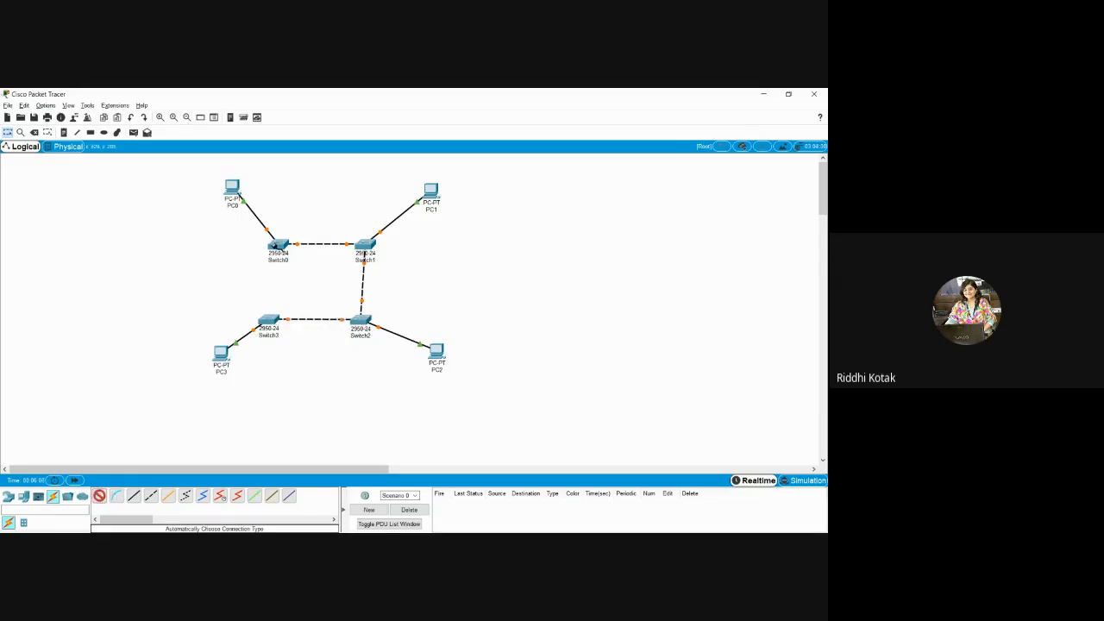
click(272, 316)
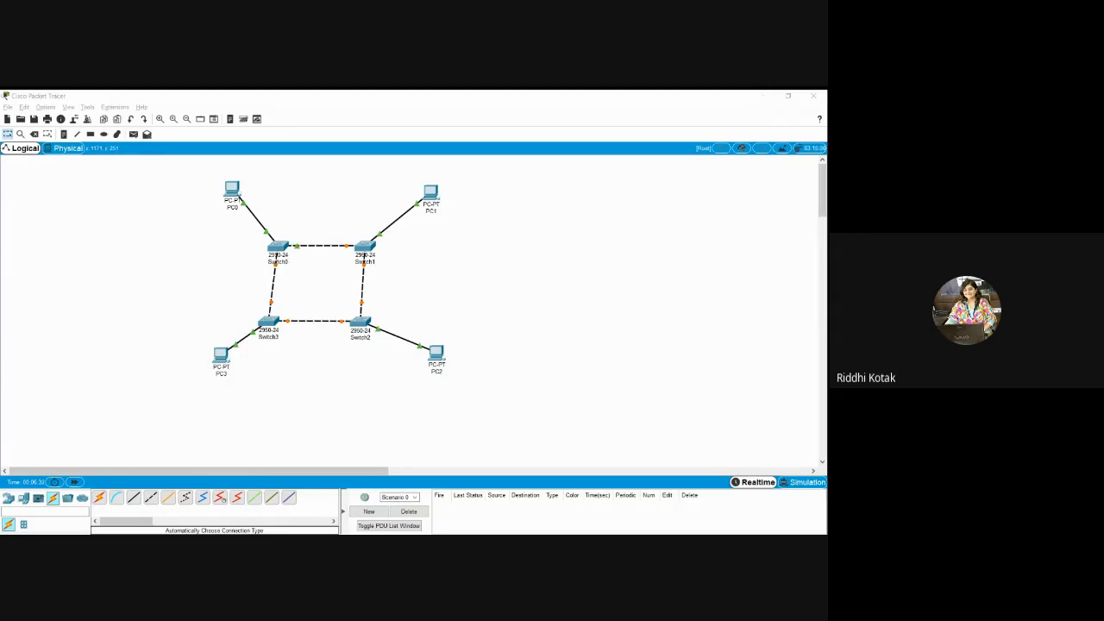
Adjust the positions of PC3, PC0, PC1 and PC2 around the switch ring
click(431, 157)
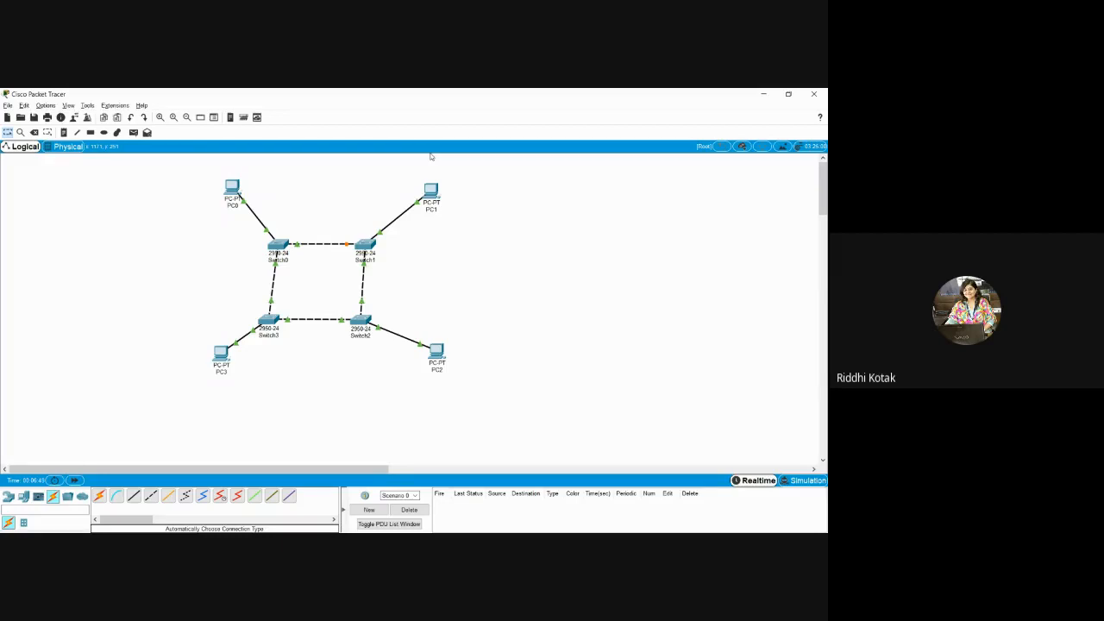
key(alt+Tab)
drag(221, 352, 209, 357)
drag(232, 191, 216, 190)
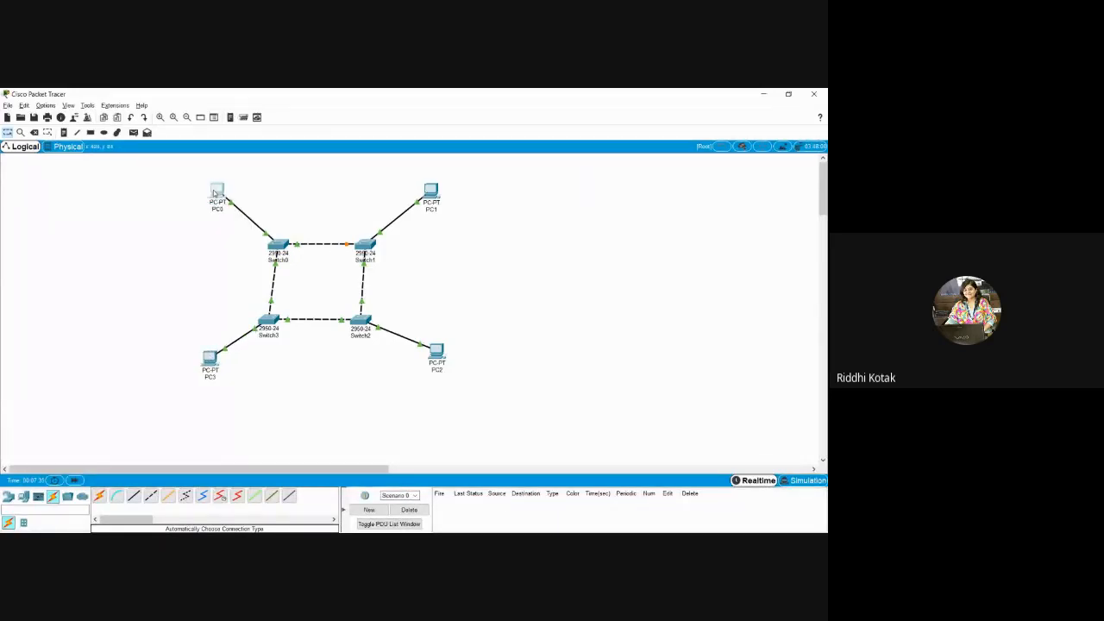
drag(431, 190, 425, 197)
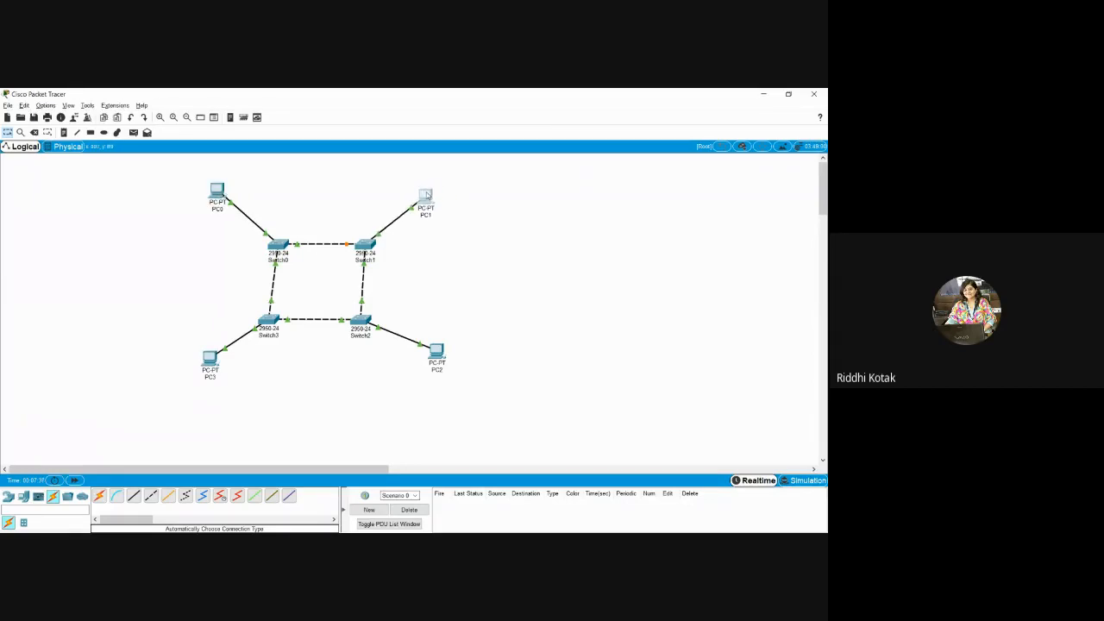
drag(438, 352, 438, 362)
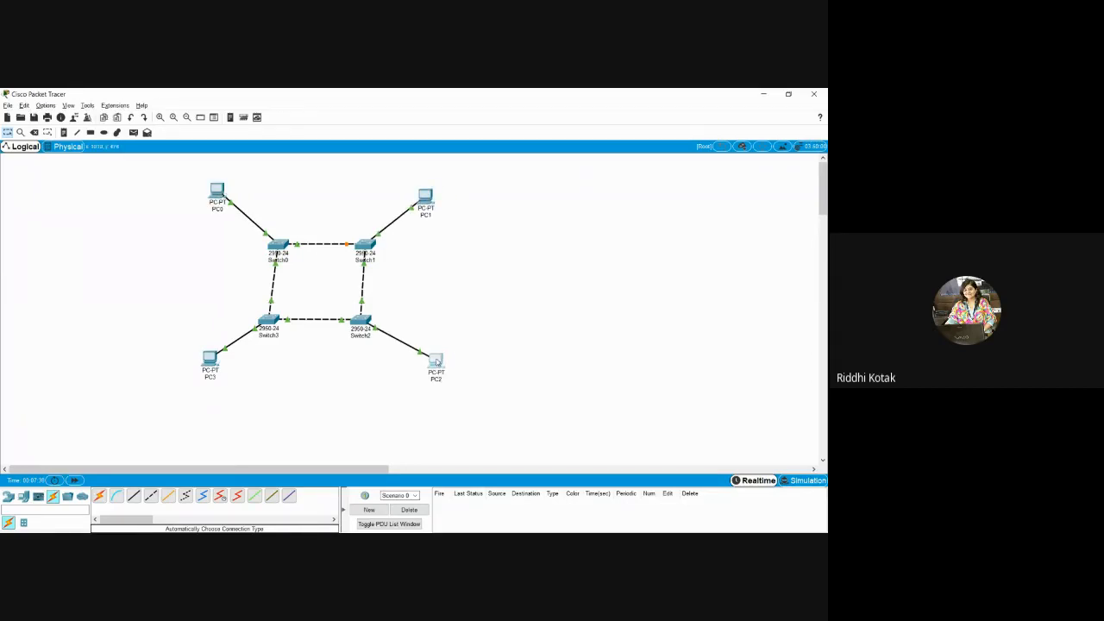
click(542, 285)
Add the note 192.168.0.1 above PC0 and the note 192.168.0.2 above PC1
click(63, 133)
click(191, 173)
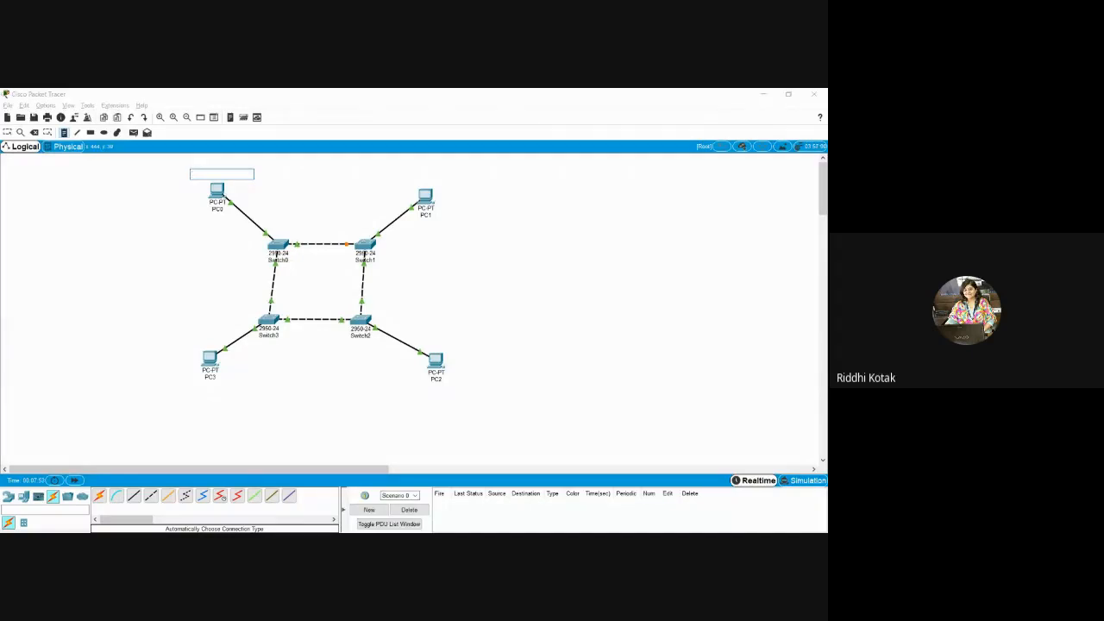
text(192)
text(0.1)
click(400, 175)
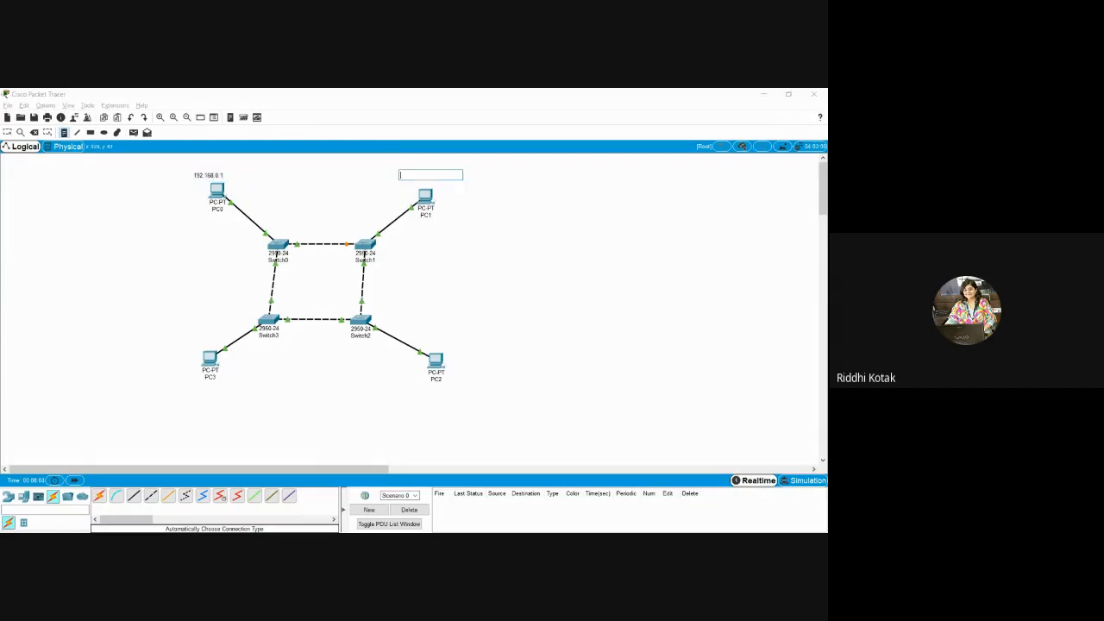
text(192.168.0.2)
Add the note 192.168.0.3 below PC2 and the note 192.168.04 below PC3
click(424, 396)
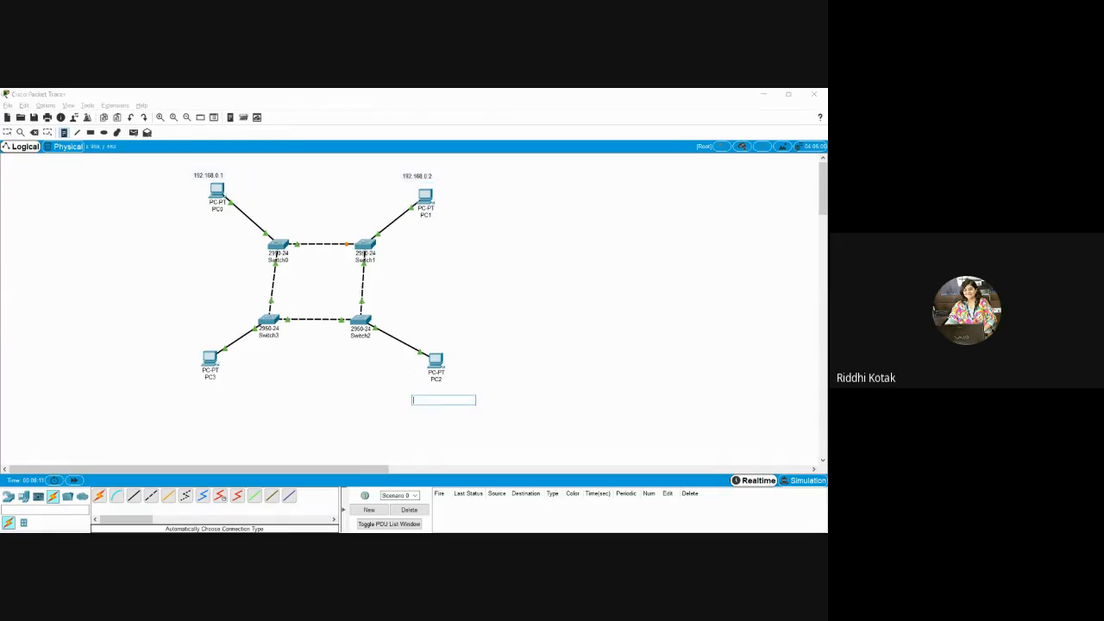
text(192.168.0.3)
click(182, 392)
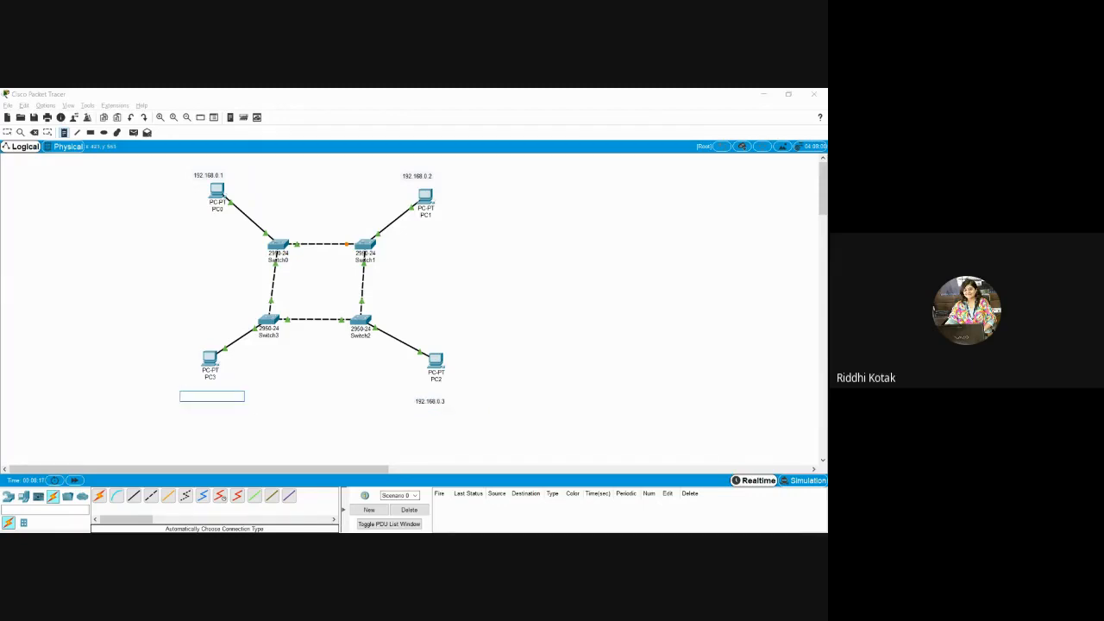
text(192.168.04)
click(7, 132)
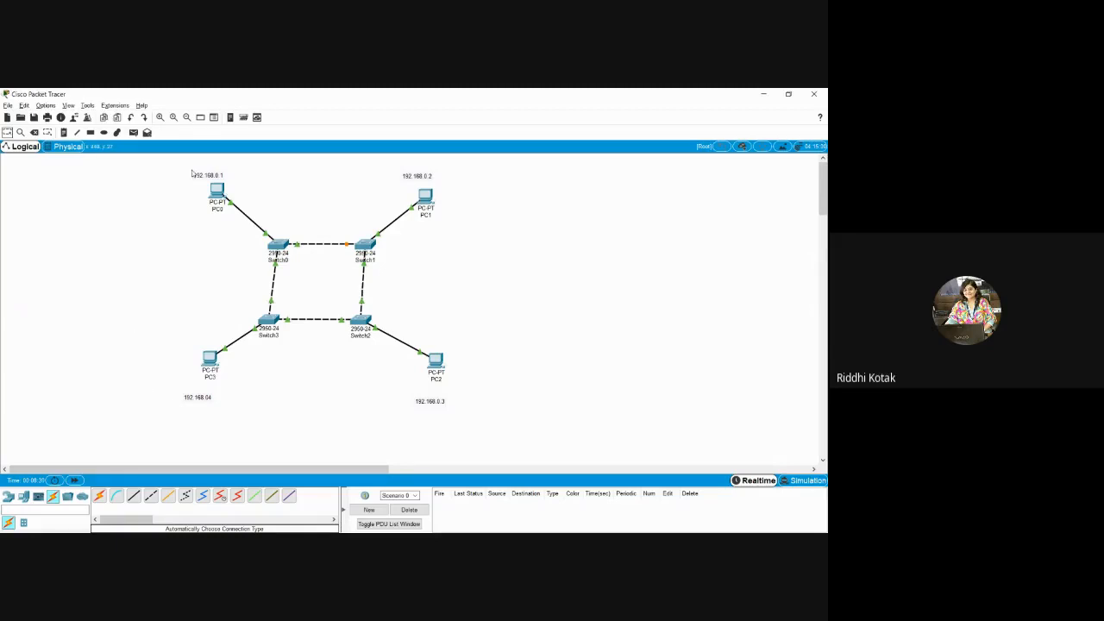
Add the note "Ring topology" in the middle of the switch ring
click(64, 132)
click(293, 275)
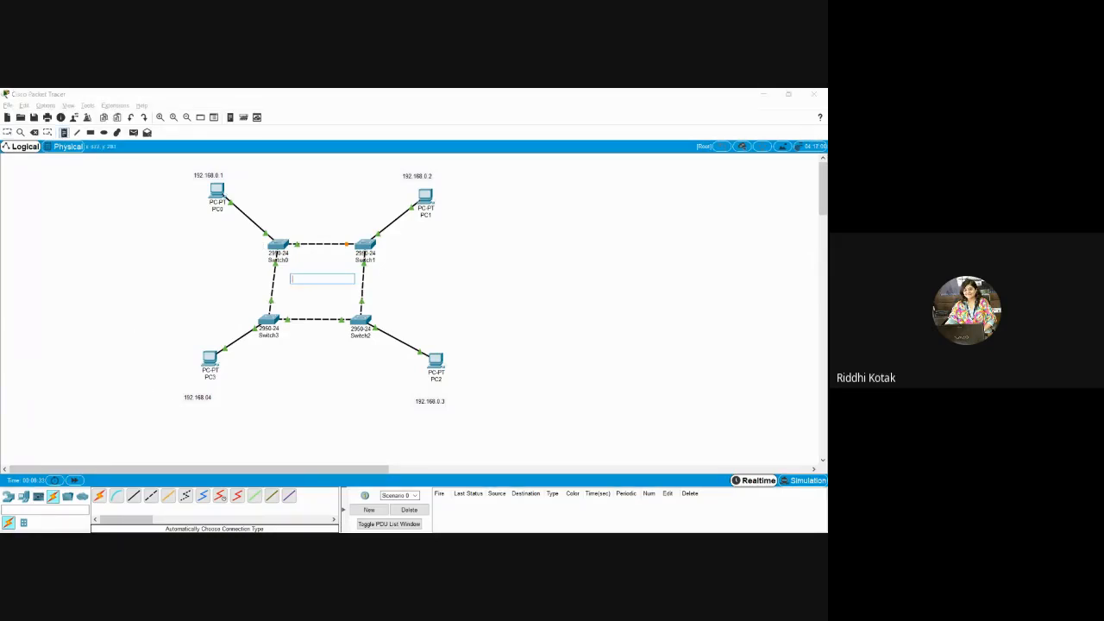
text(Ring topology)
click(7, 132)
key(alt+Tab)
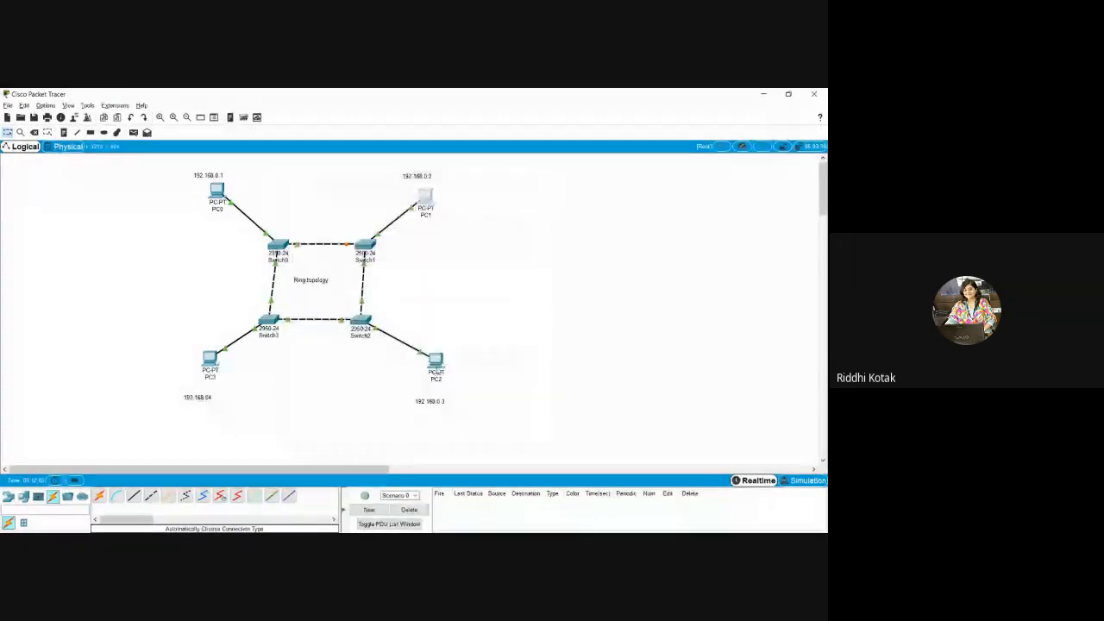
click(438, 370)
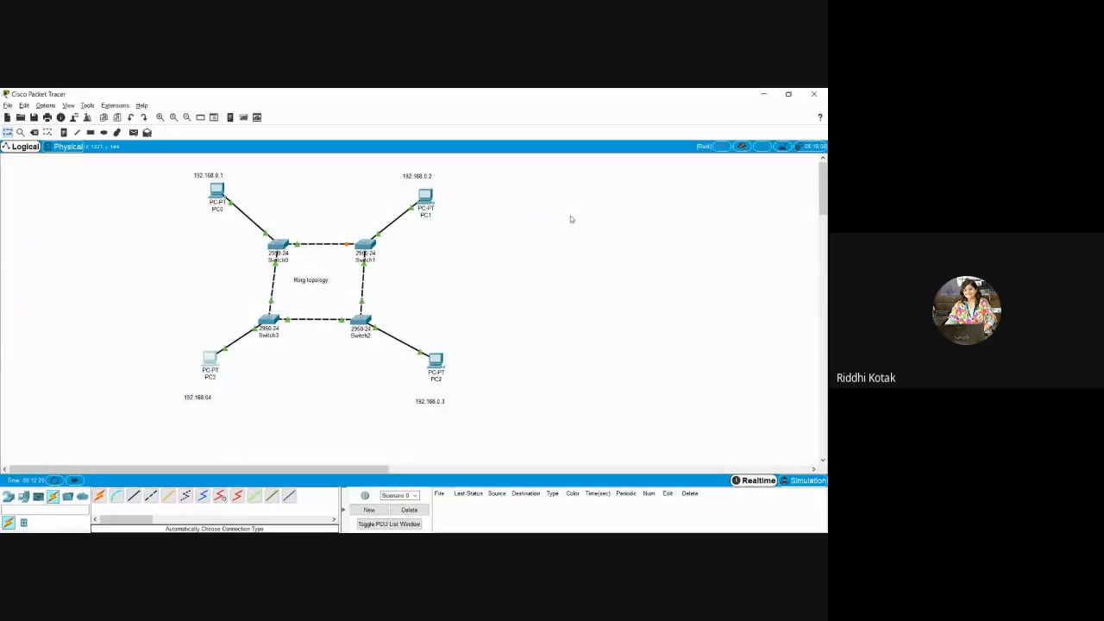
key(alt+Tab)
Send a simple PDU from PC0 to PC2 and switch to simulation mode
click(134, 134)
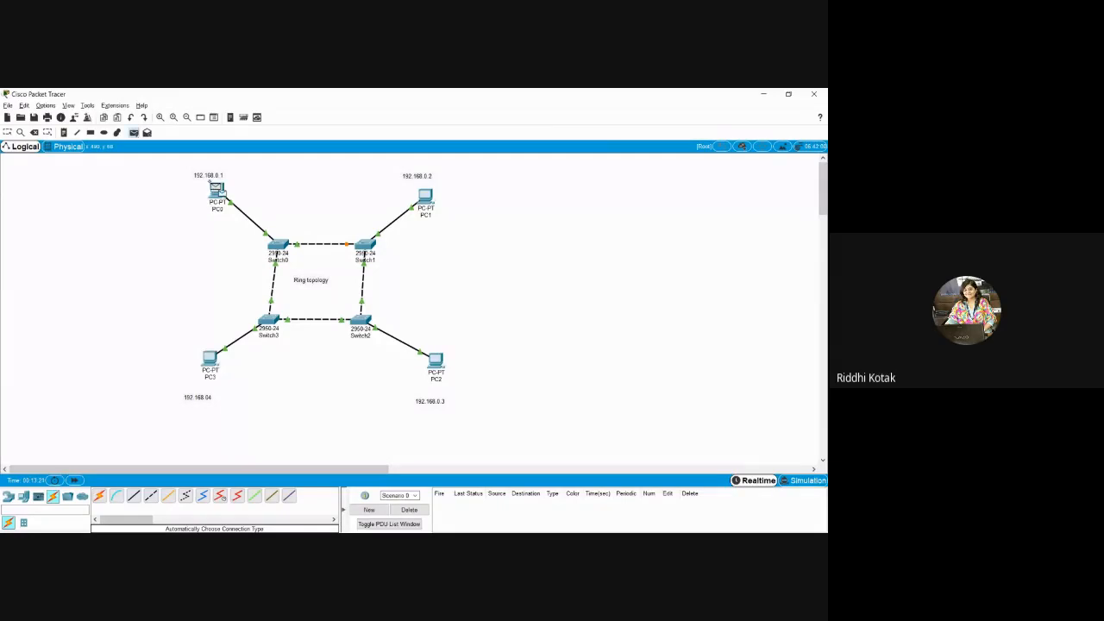
click(436, 361)
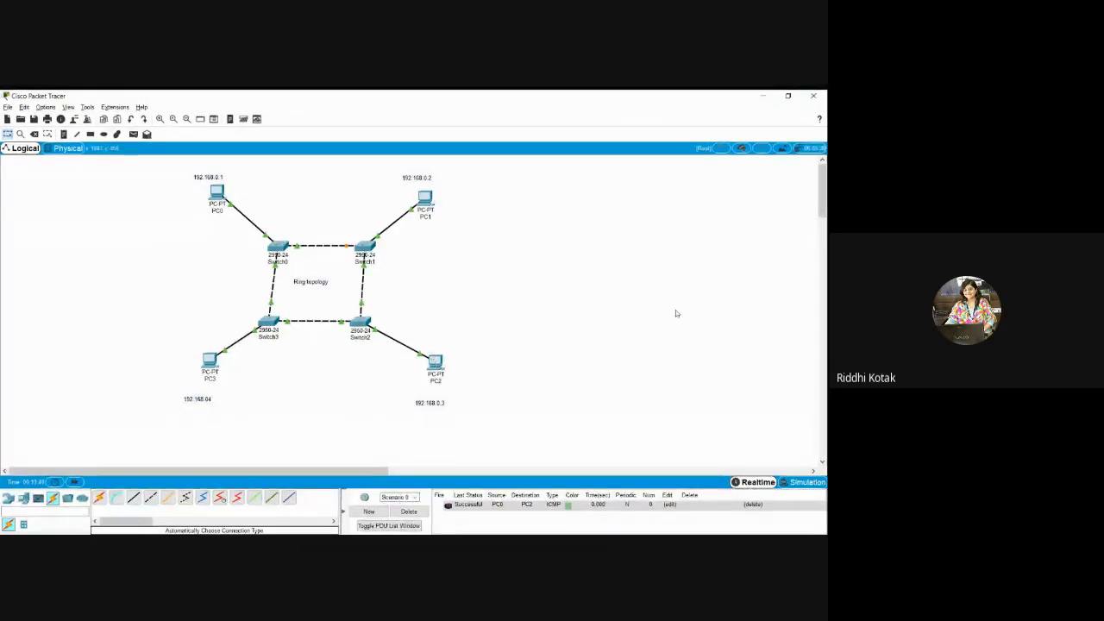
click(808, 485)
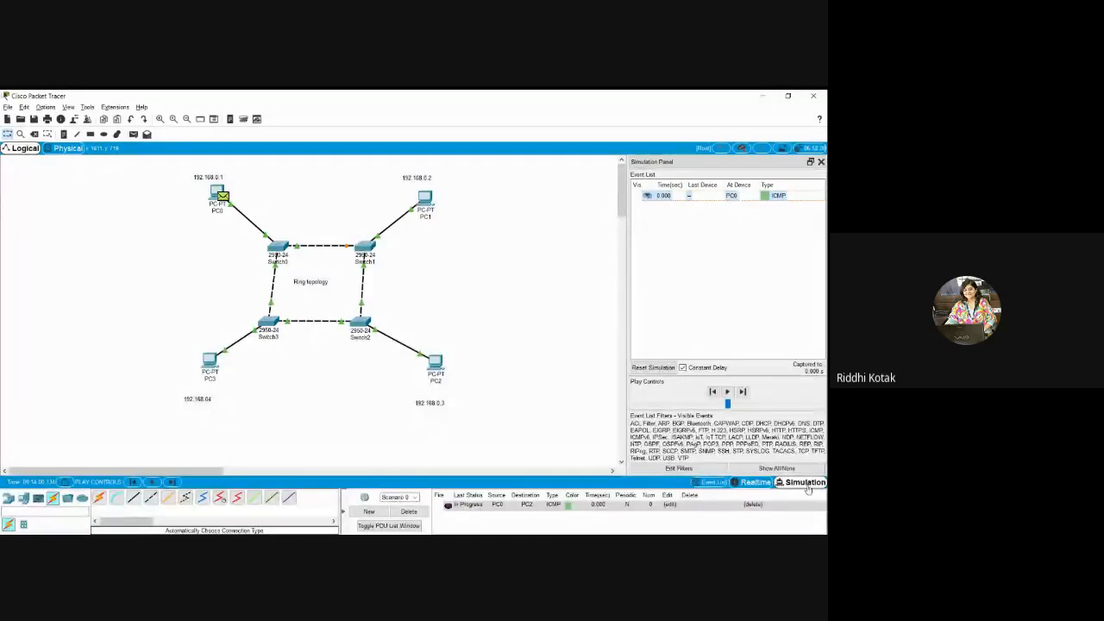
Add a simple PDU from PC1 to PC3 and play the simulation of both packets through the ring
key(alt+Tab)
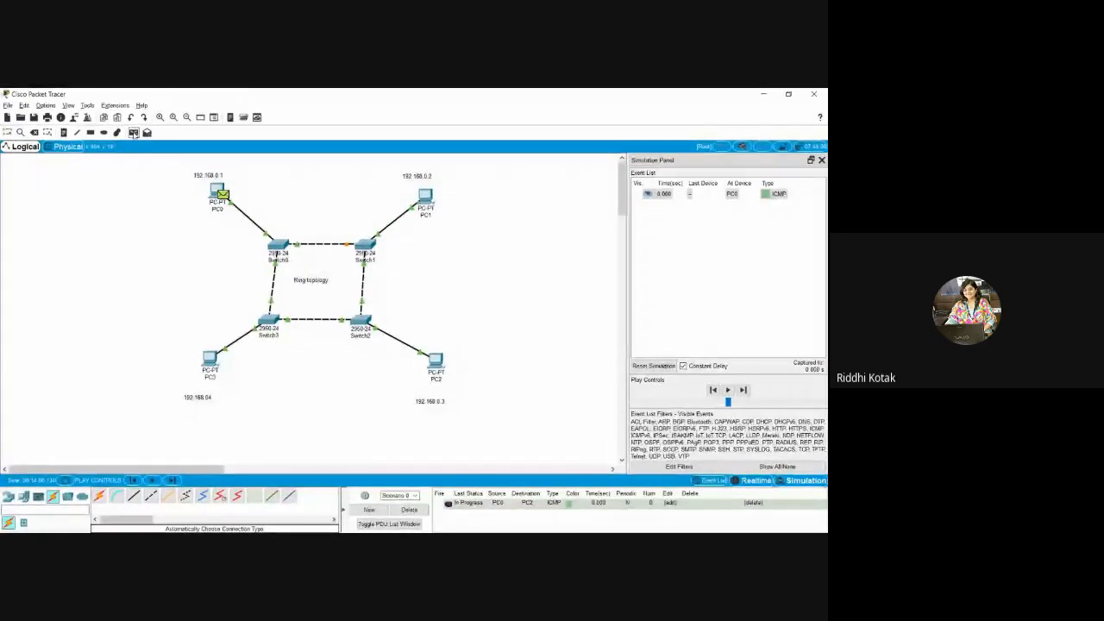
click(134, 132)
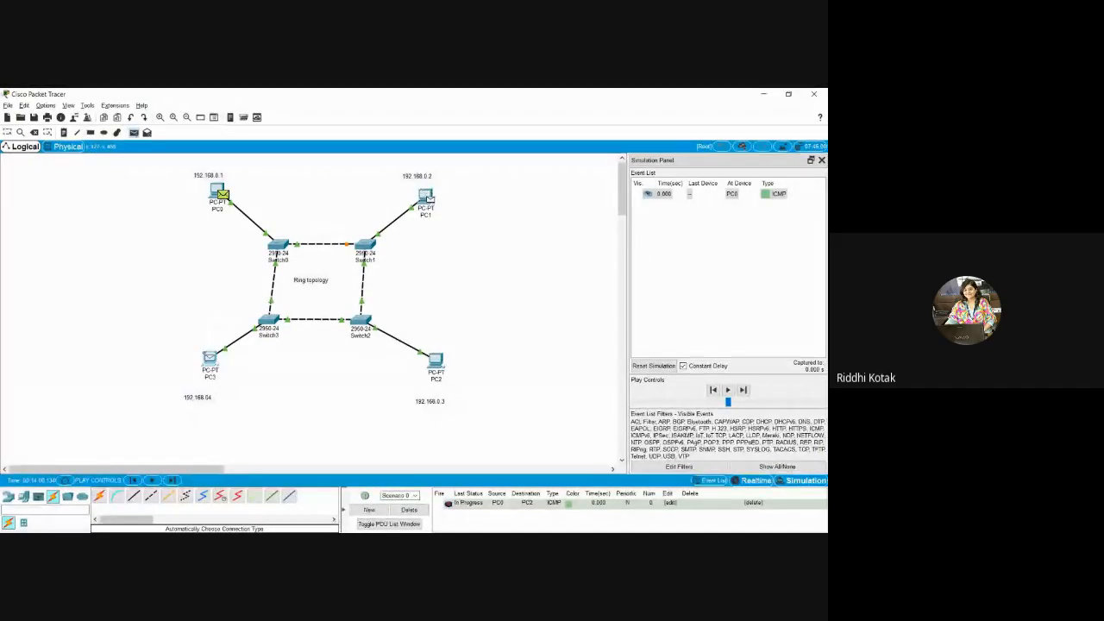
click(427, 198)
click(209, 359)
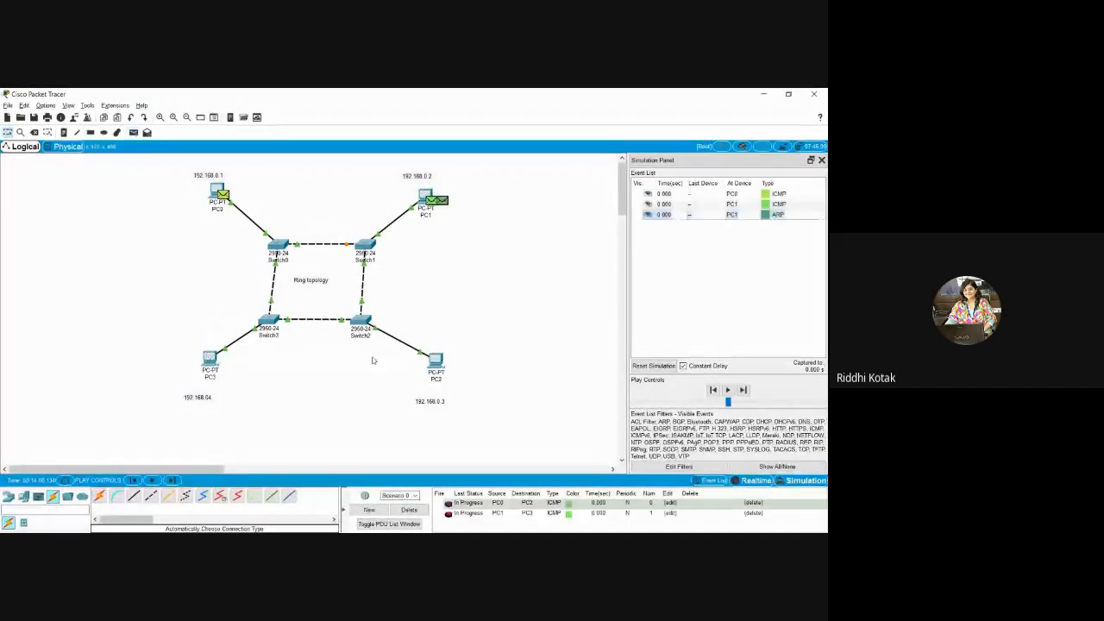
click(729, 390)
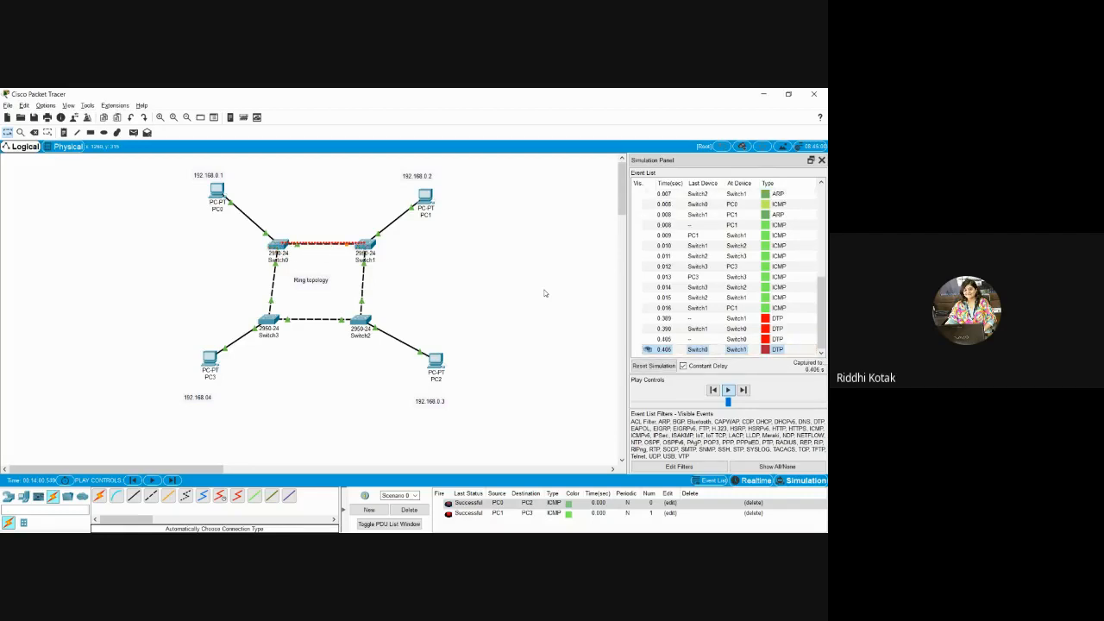
key(alt+Tab)
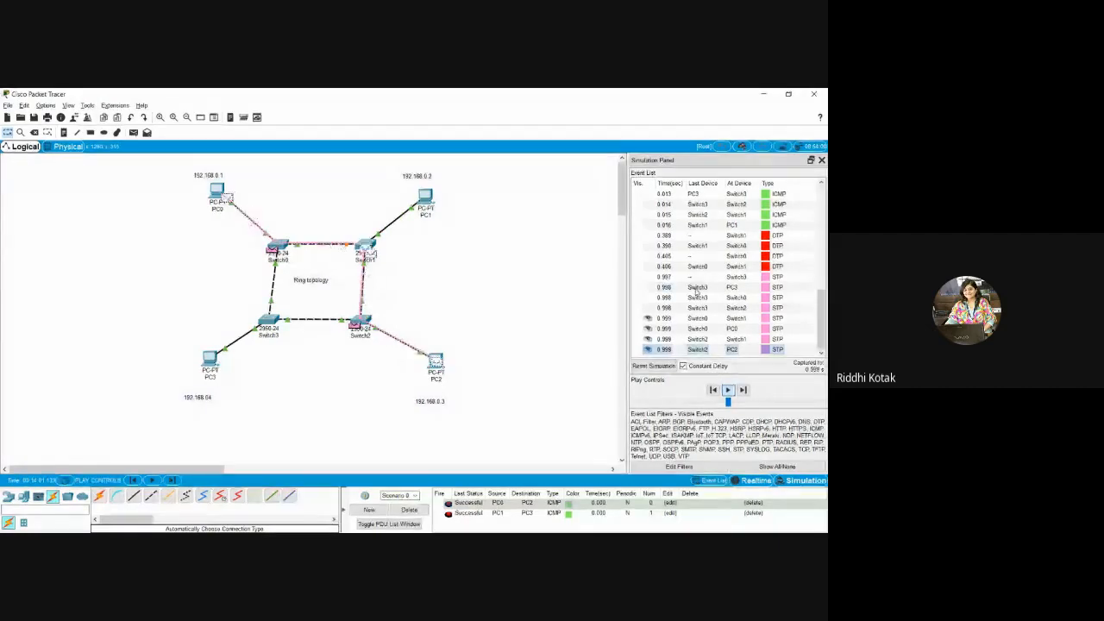
Return to realtime mode and delete the whole ring topology with all its devices and notes
click(755, 482)
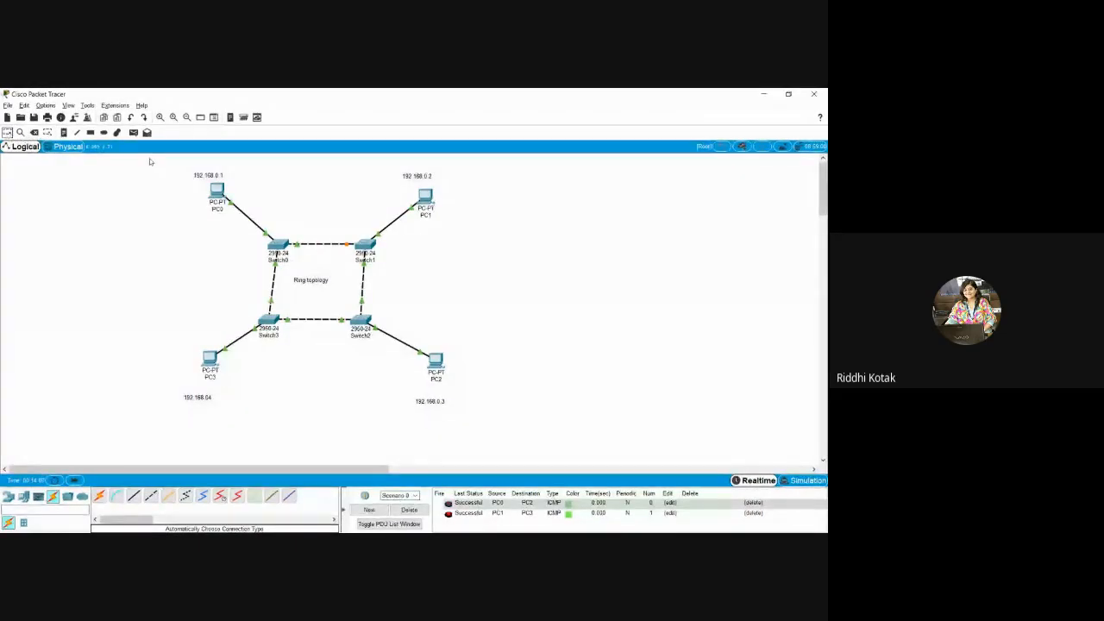
drag(149, 158, 492, 429)
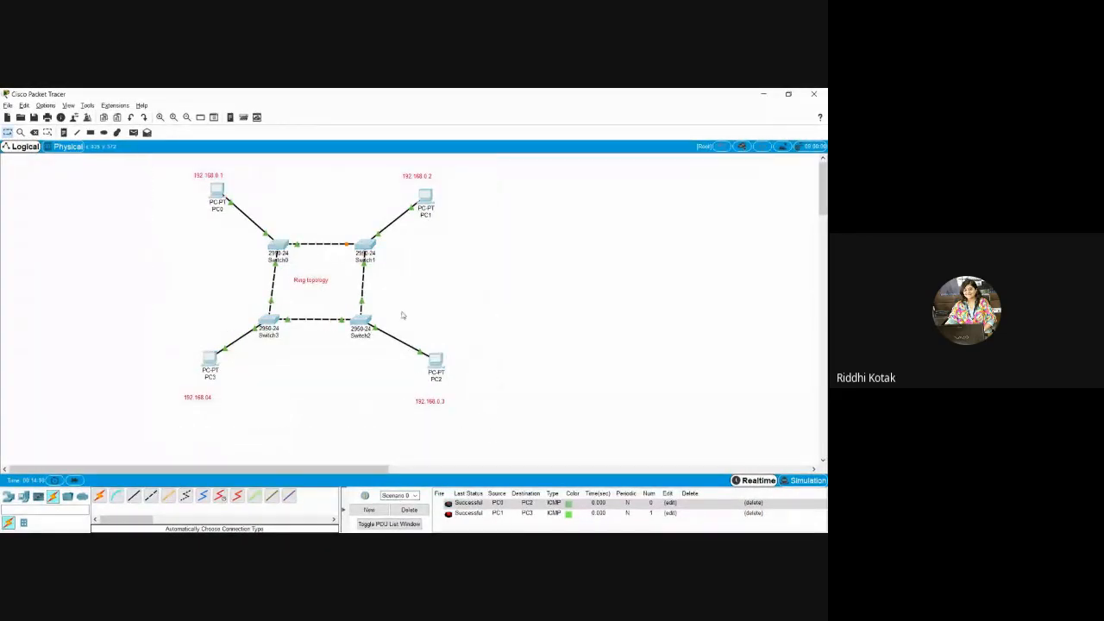
drag(330, 261, 184, 266)
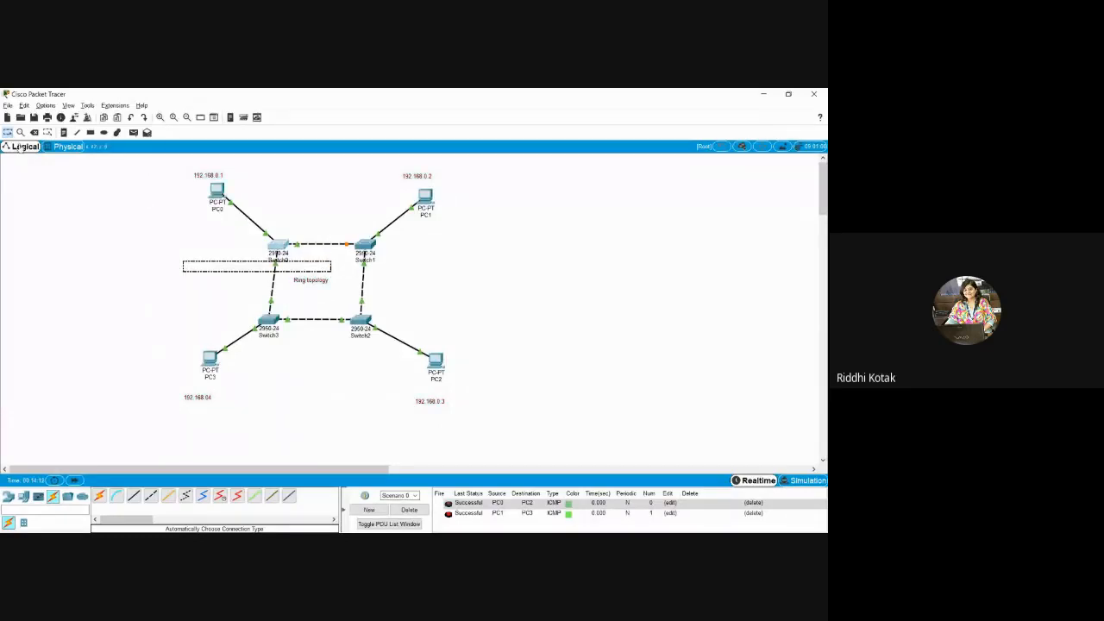
click(8, 133)
drag(174, 165, 522, 437)
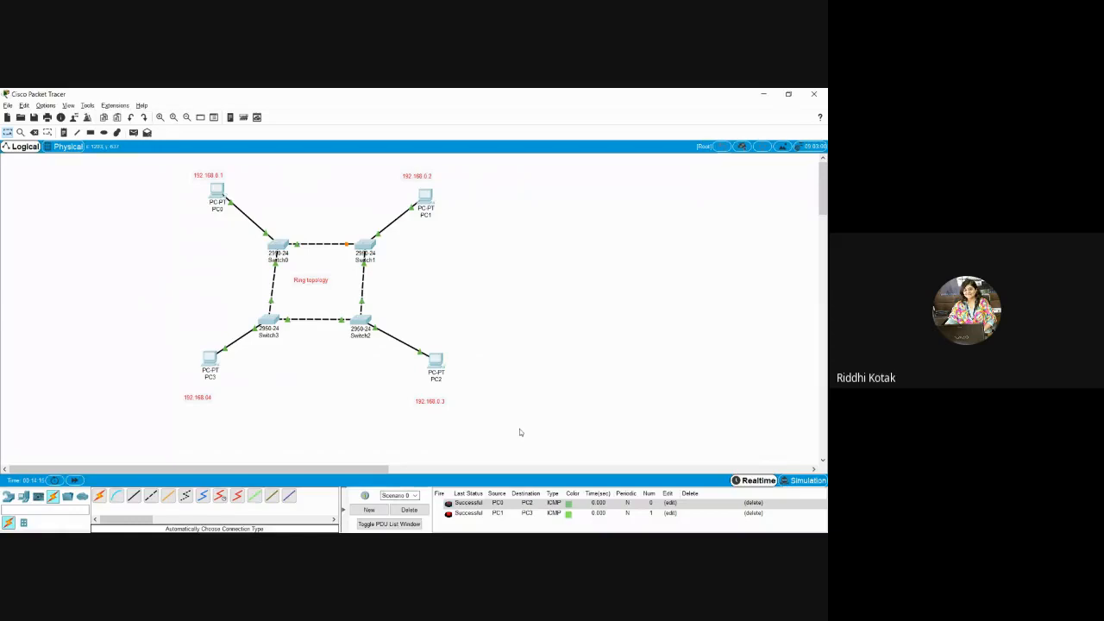
key(Delete)
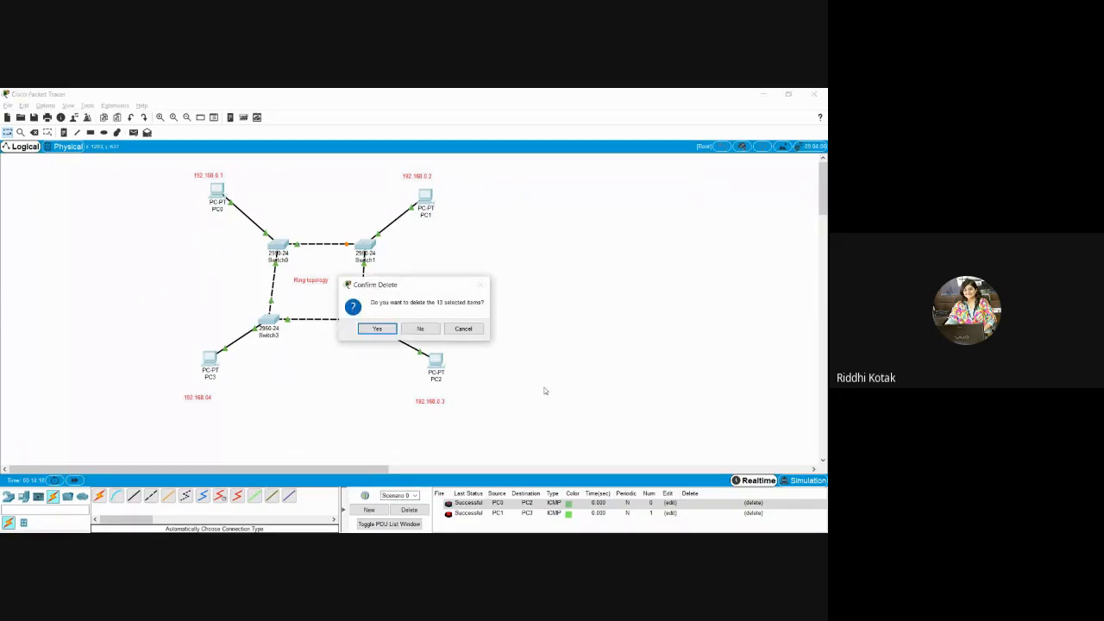
key(Return)
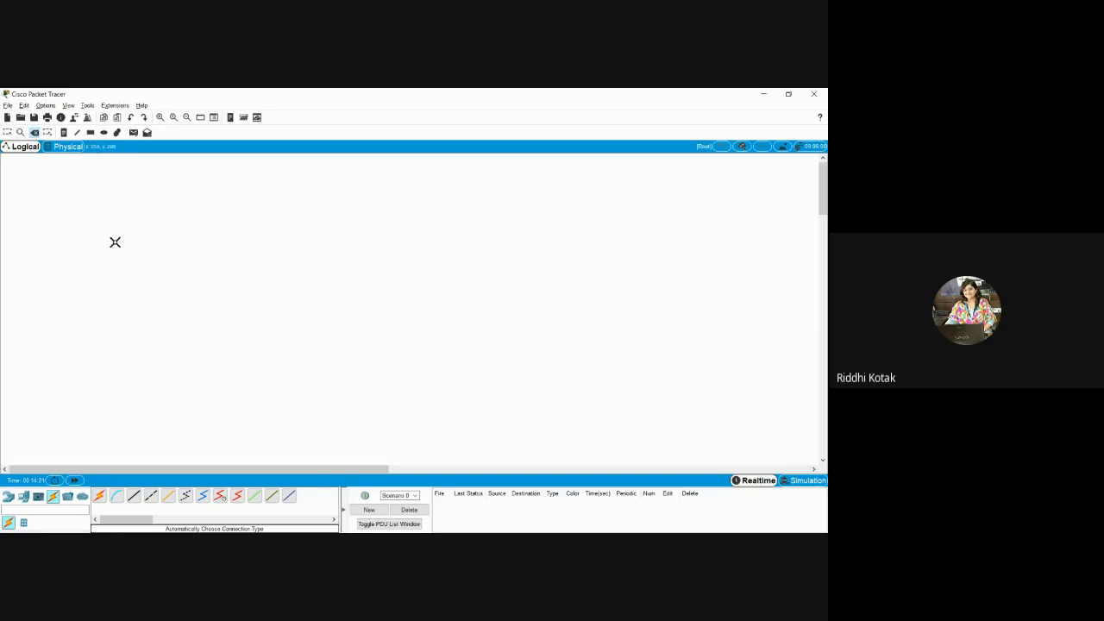
Place five PCs on the empty workspace, three in an upper row and two in a lower row
click(7, 132)
click(21, 498)
click(99, 496)
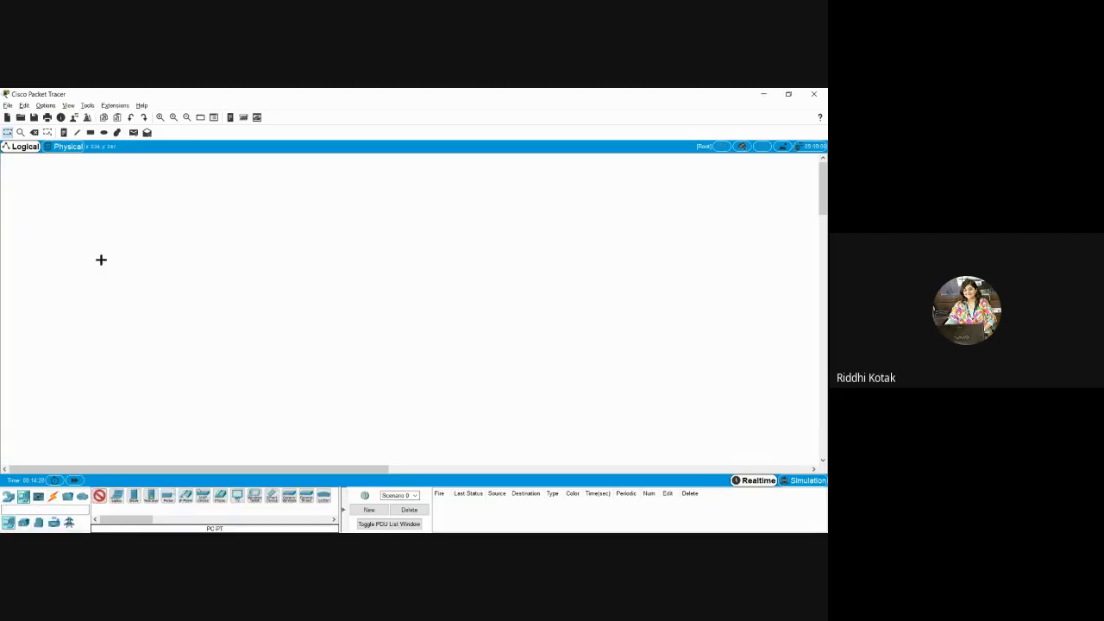
click(104, 204)
click(332, 200)
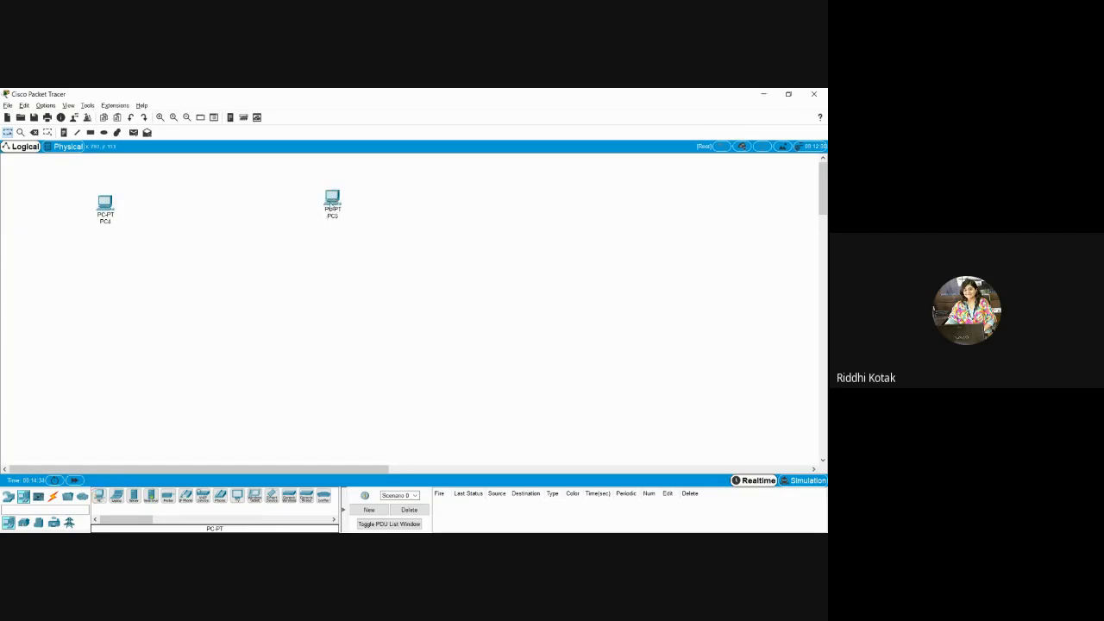
click(98, 499)
click(589, 204)
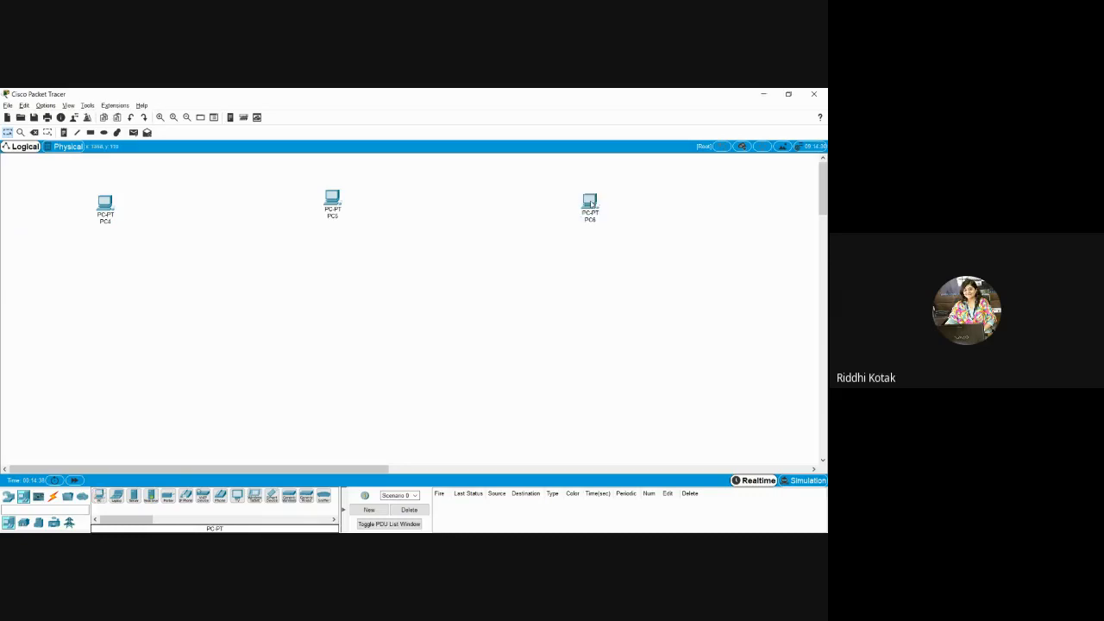
click(99, 497)
click(191, 356)
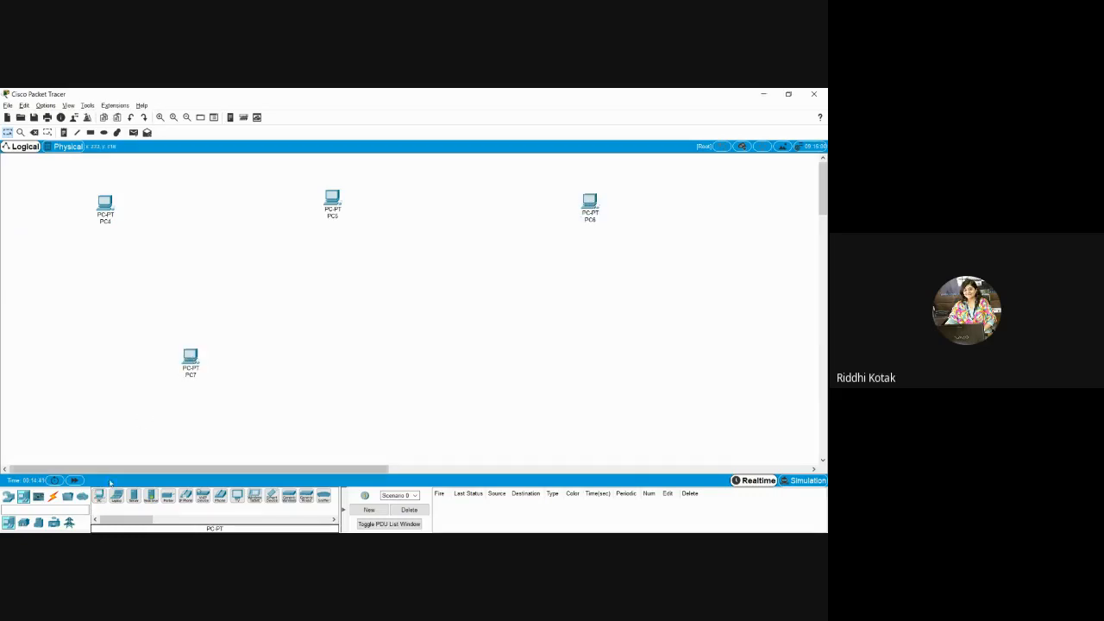
click(477, 350)
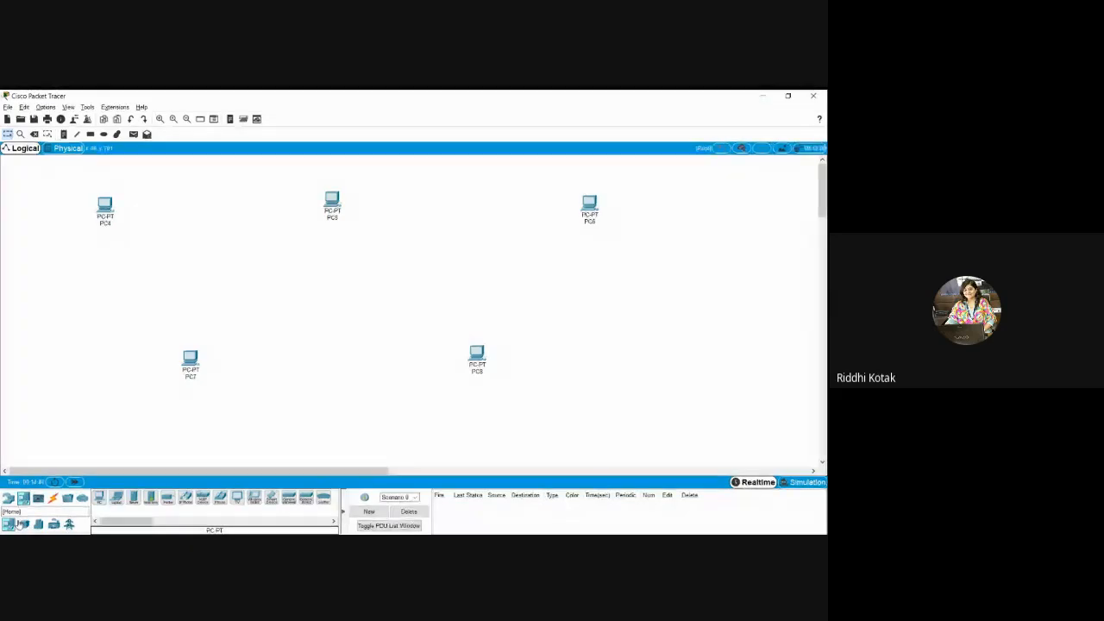
Place five 2950-24 switches in a horizontal line between the two rows of PCs
click(6, 525)
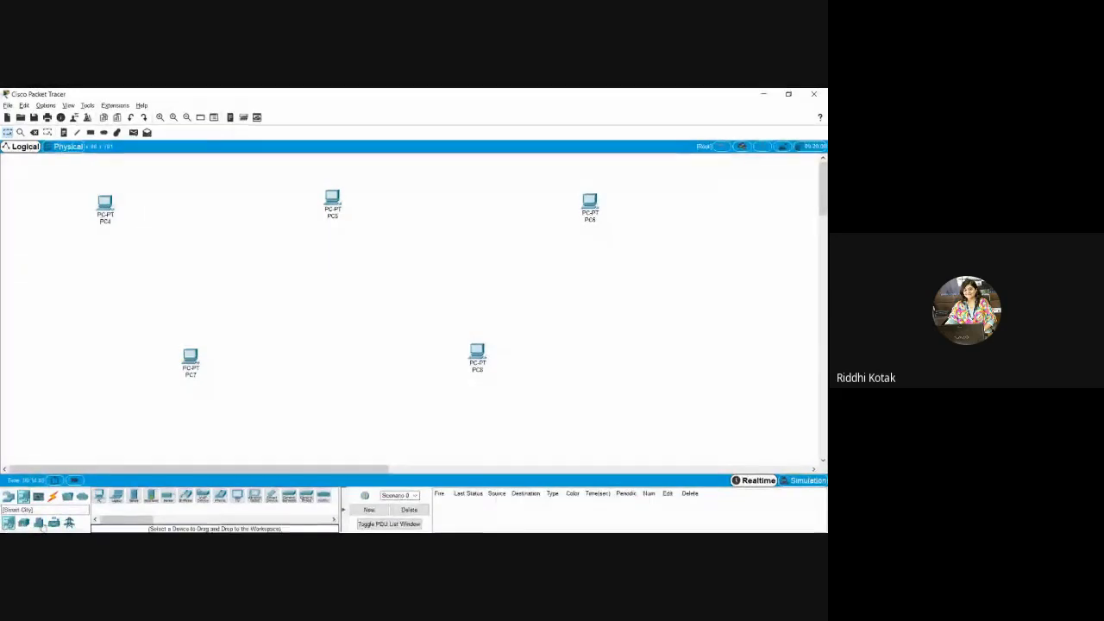
click(8, 498)
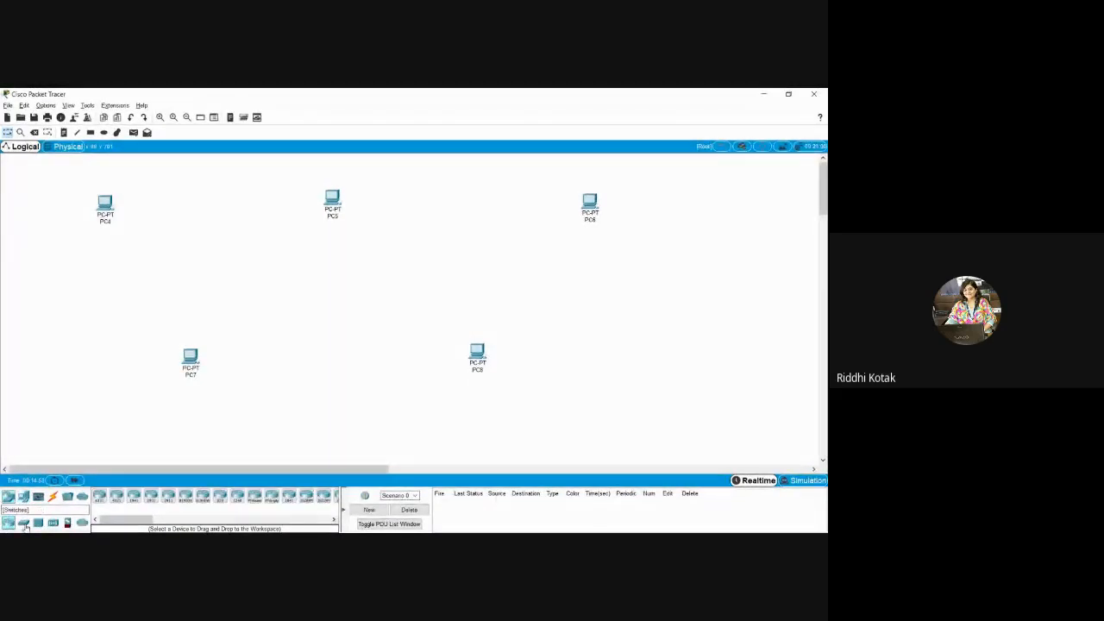
click(24, 523)
click(220, 497)
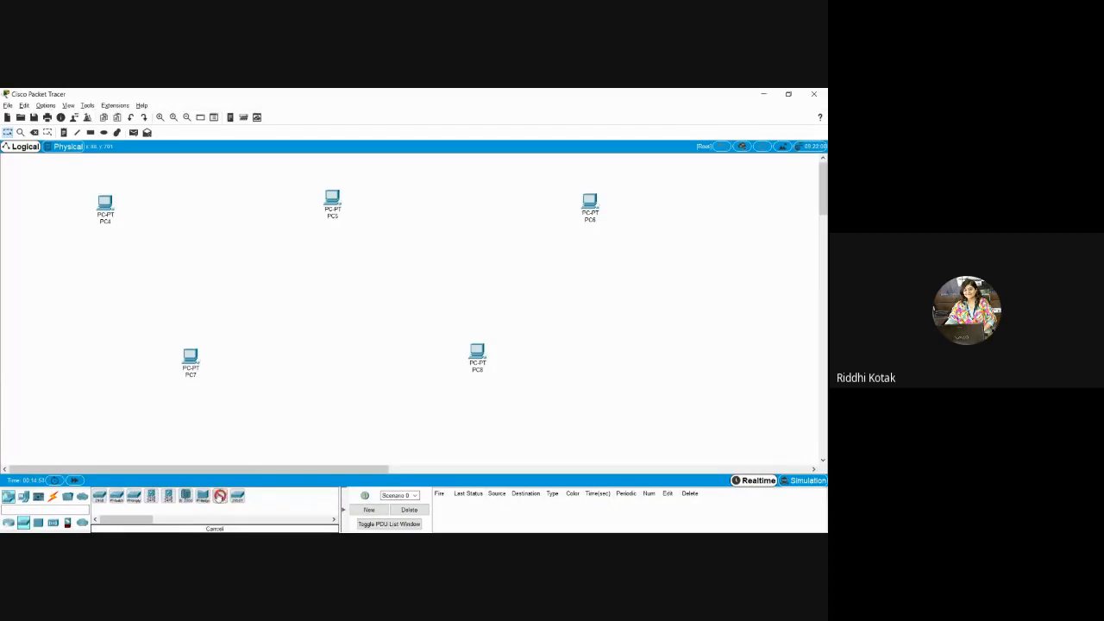
click(200, 281)
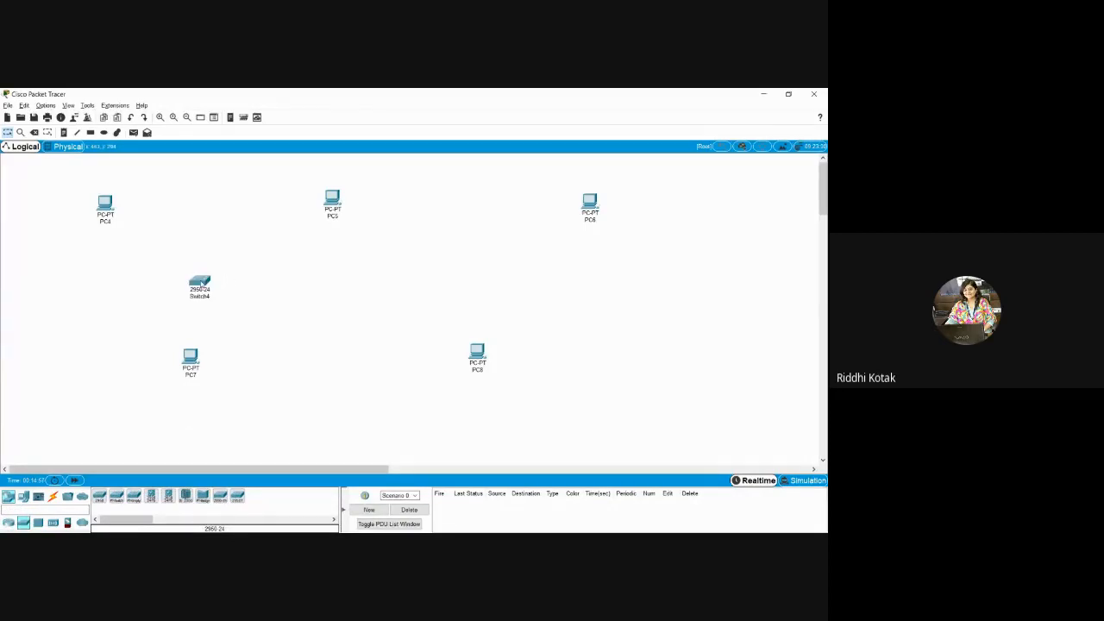
click(219, 500)
click(334, 283)
click(220, 496)
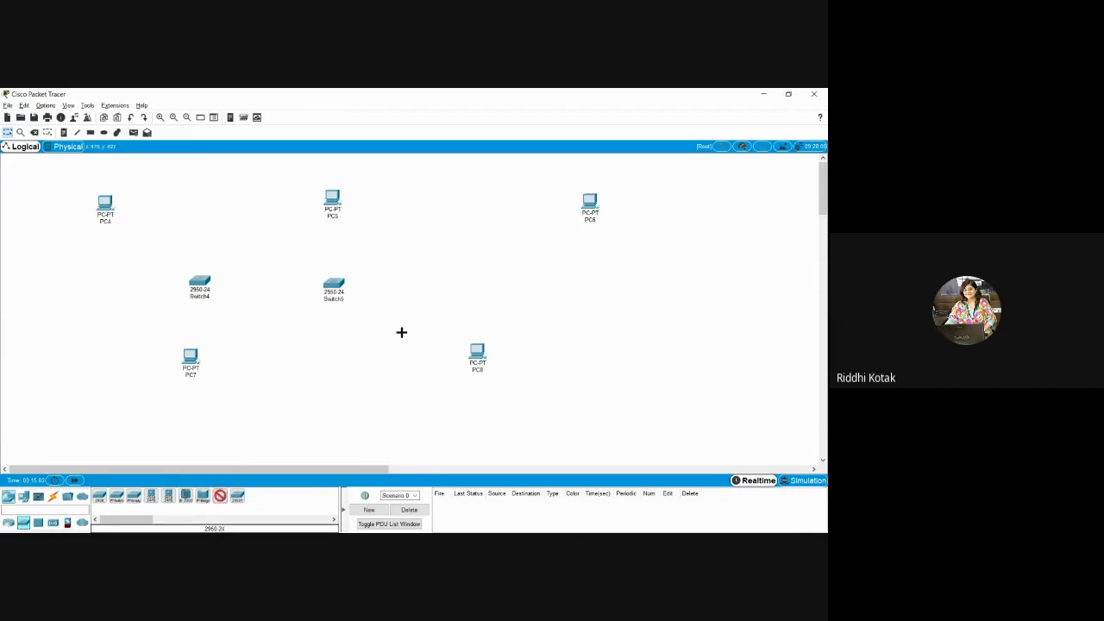
click(477, 286)
click(588, 285)
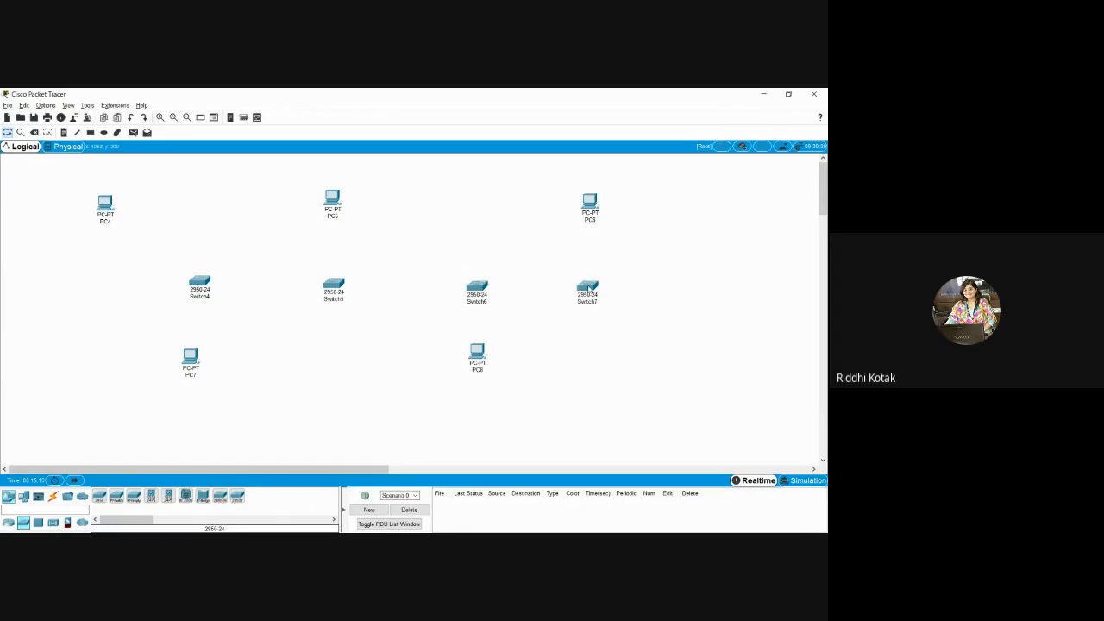
click(220, 496)
click(99, 283)
key(alt+Tab)
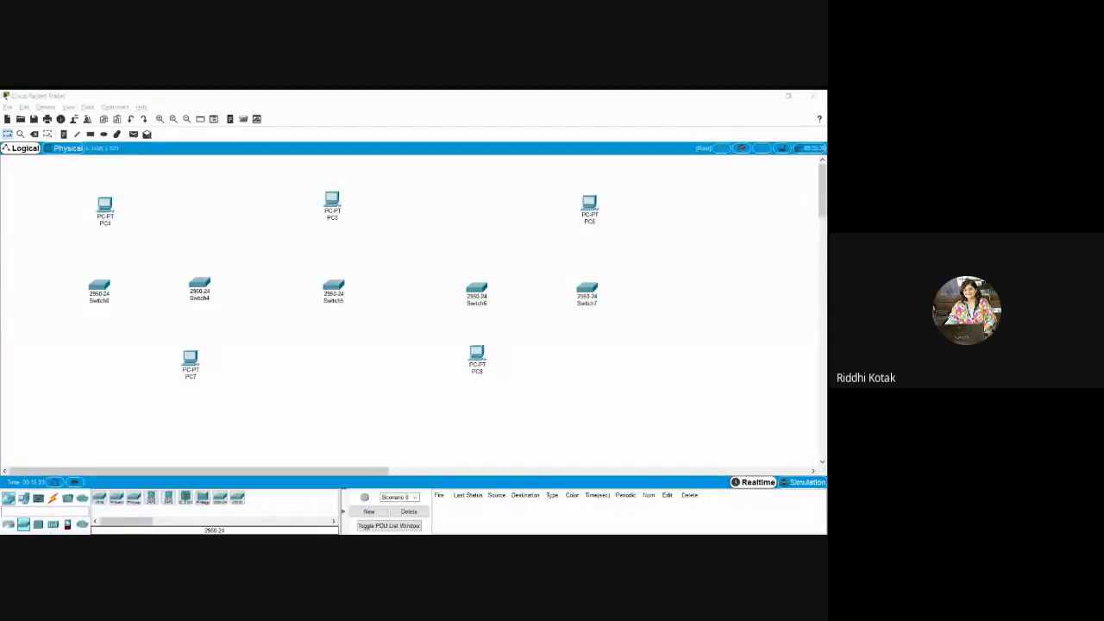
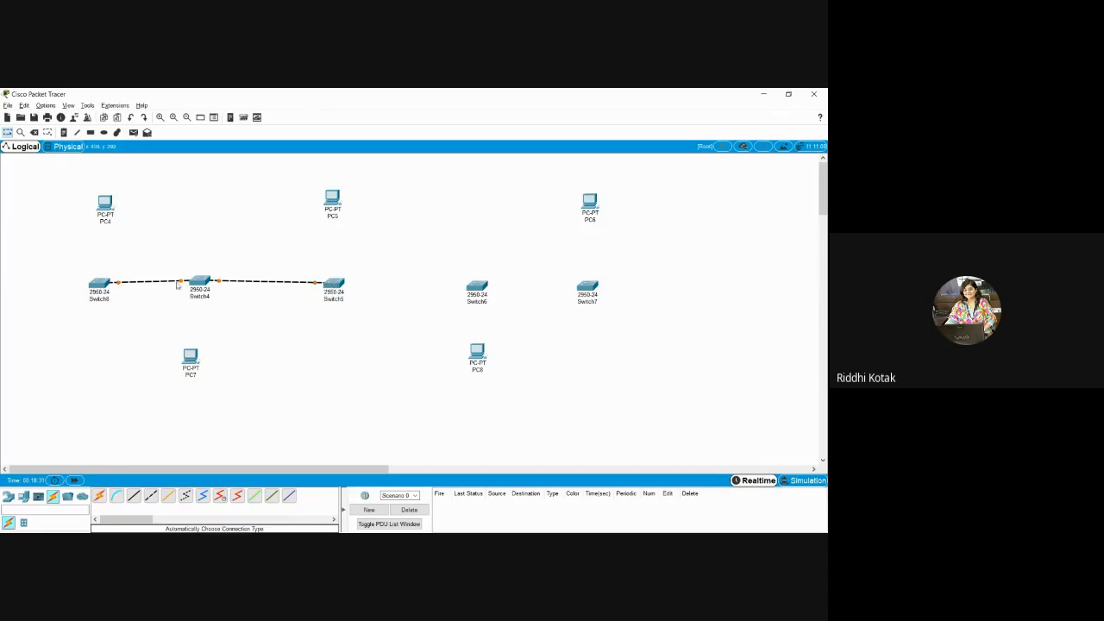
Shift Switch4 into line with its neighbouring switches and move PC7 directly below it
drag(203, 292, 208, 289)
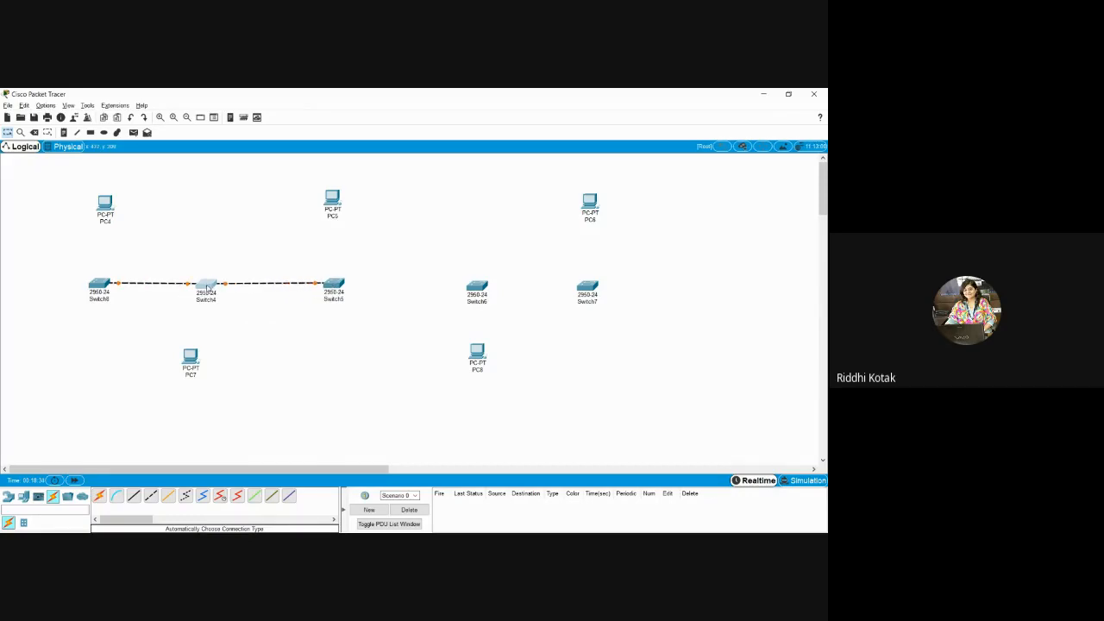
click(207, 288)
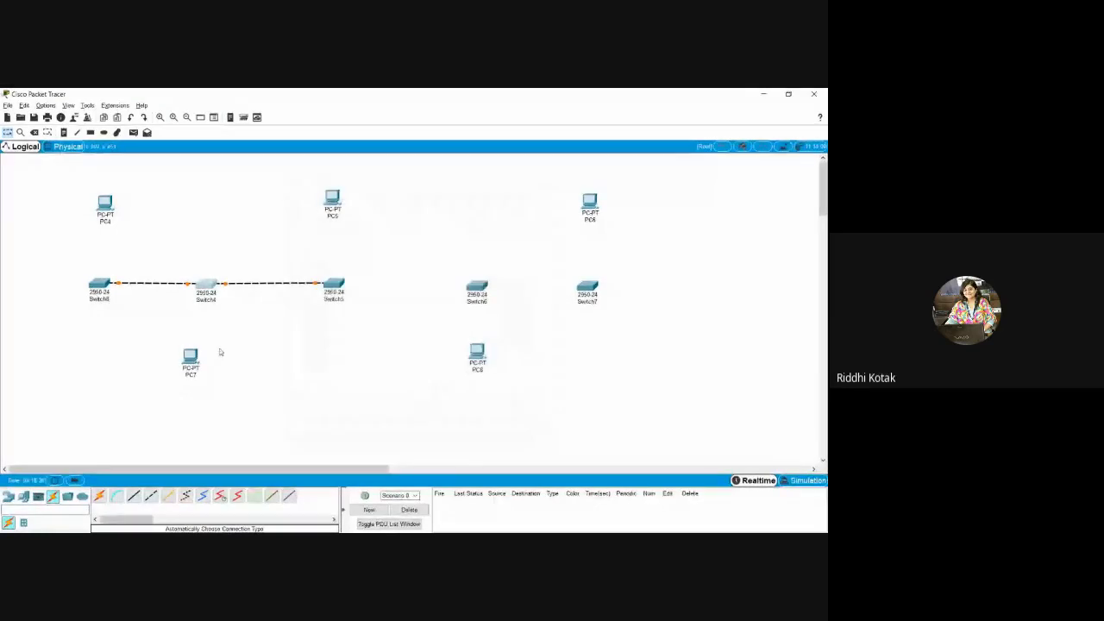
drag(190, 355, 204, 352)
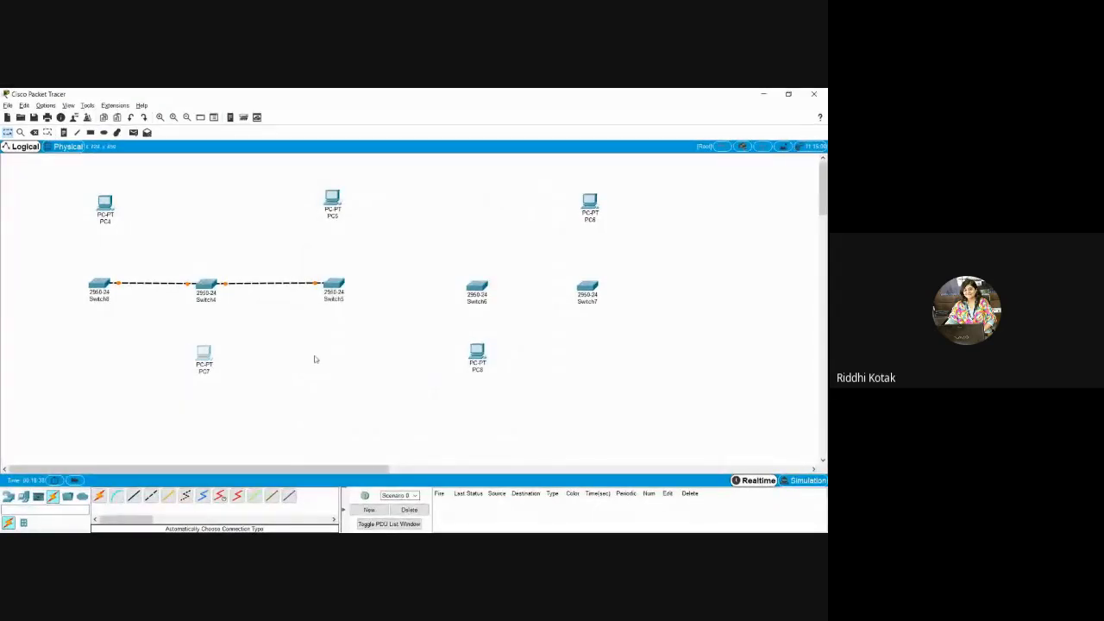
click(311, 358)
Connect Switch5 to Switch6 and Switch6 to Switch7 using the automatic connection type
click(97, 498)
click(339, 285)
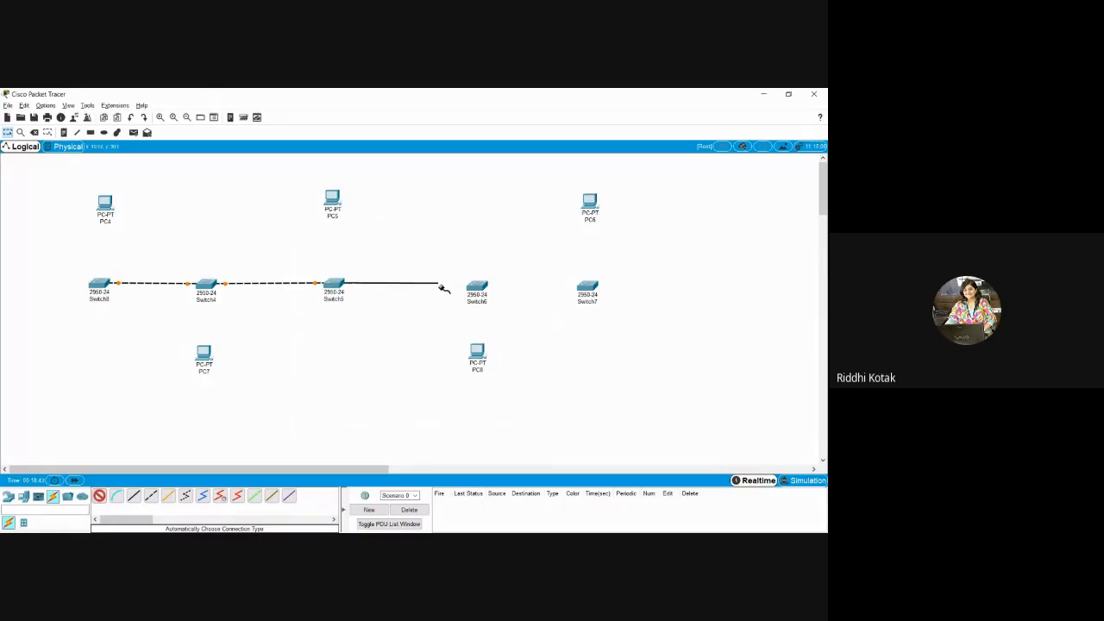
click(475, 287)
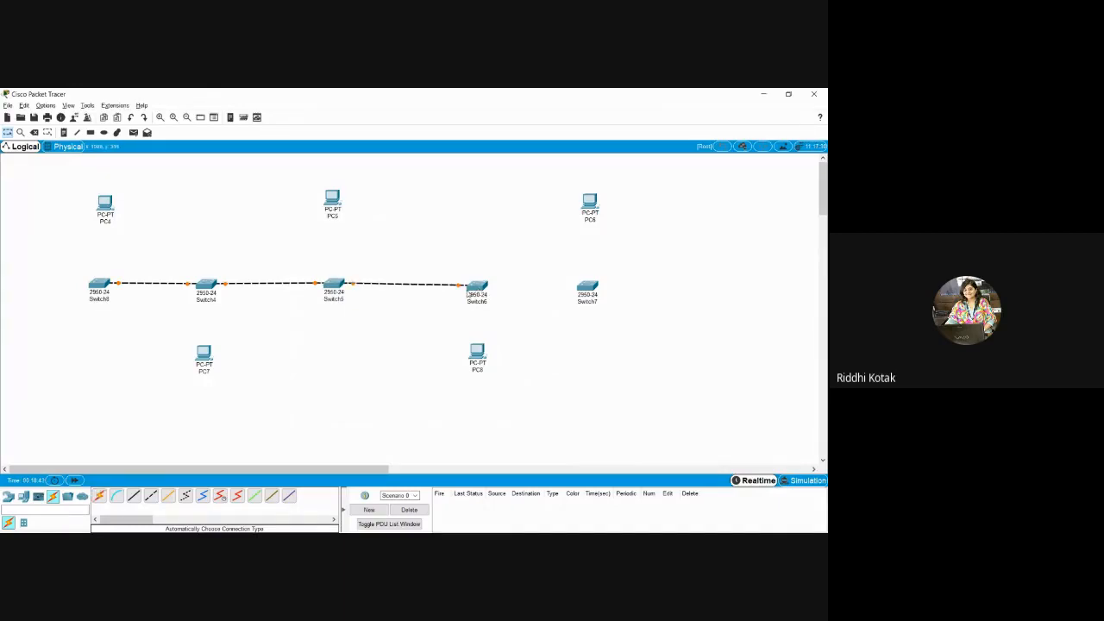
click(99, 497)
click(478, 288)
click(587, 287)
Connect PC4 to Switch8, PC7 to Switch4 and PC5 to Switch5 using the automatic connection type
click(99, 497)
click(105, 205)
click(100, 284)
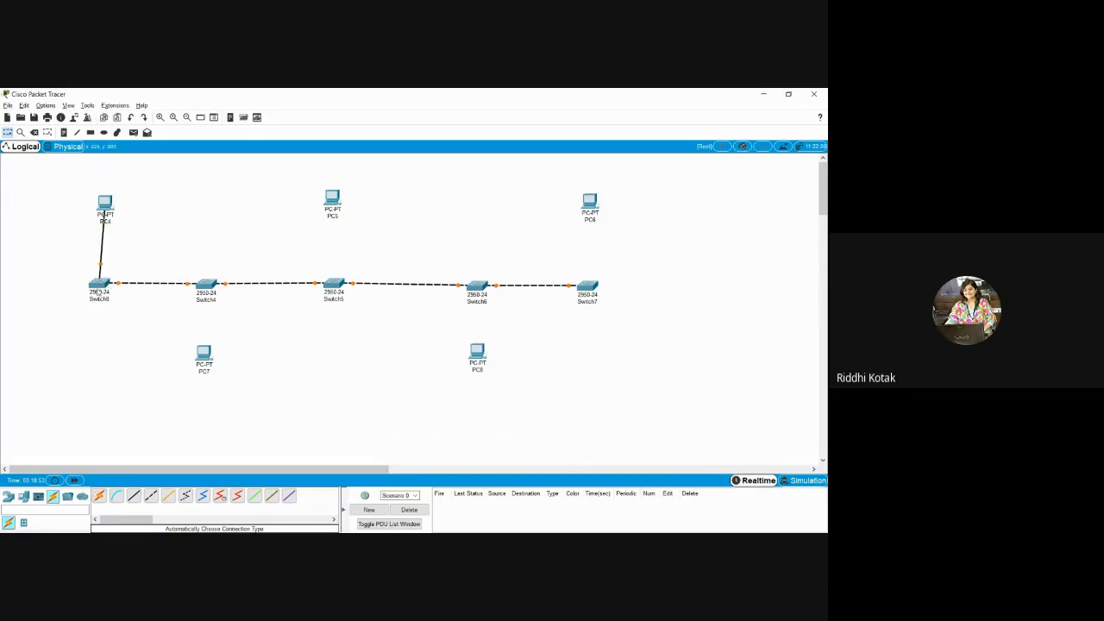
click(100, 497)
click(204, 354)
click(210, 286)
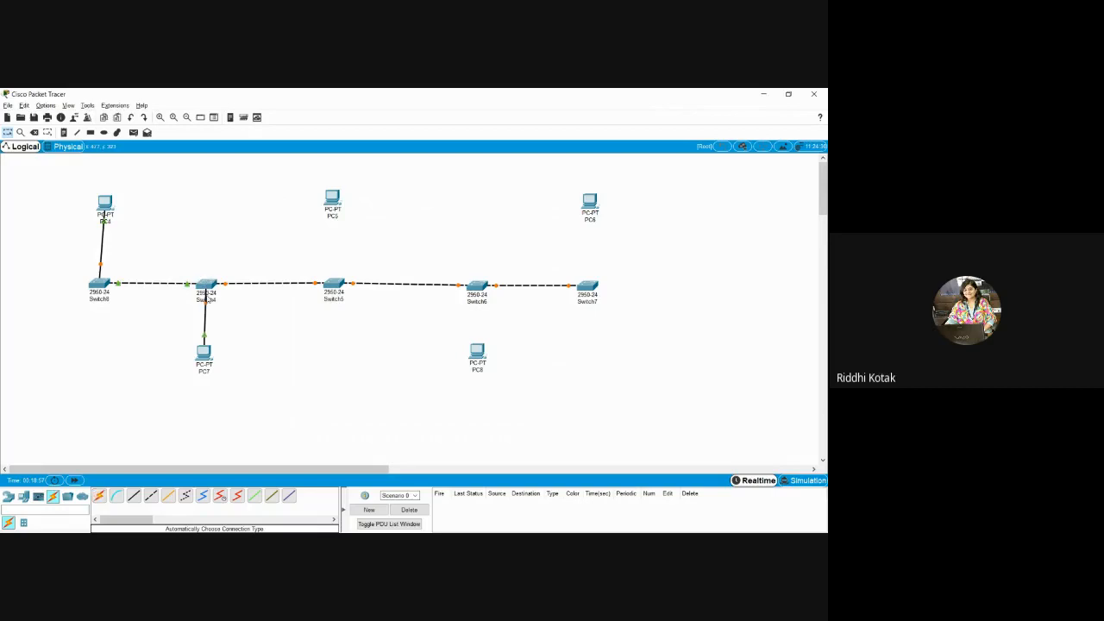
click(99, 497)
click(333, 197)
click(335, 290)
Reposition PC5 slightly, align PC4 vertically above Switch8, and move PC7 further below Switch4
drag(333, 198, 337, 198)
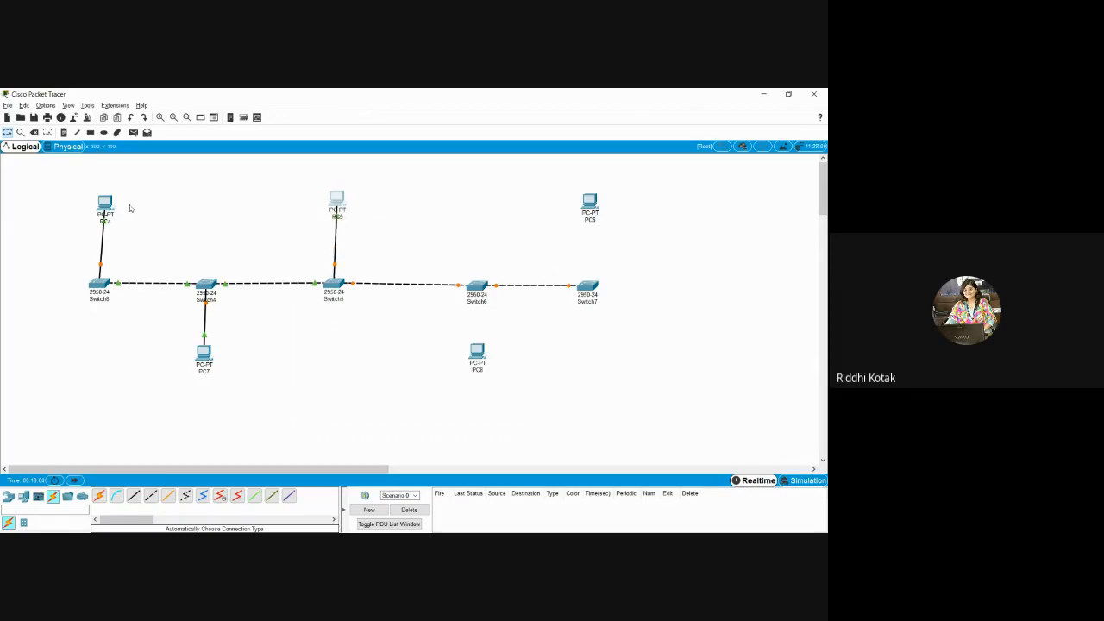
drag(108, 206, 104, 206)
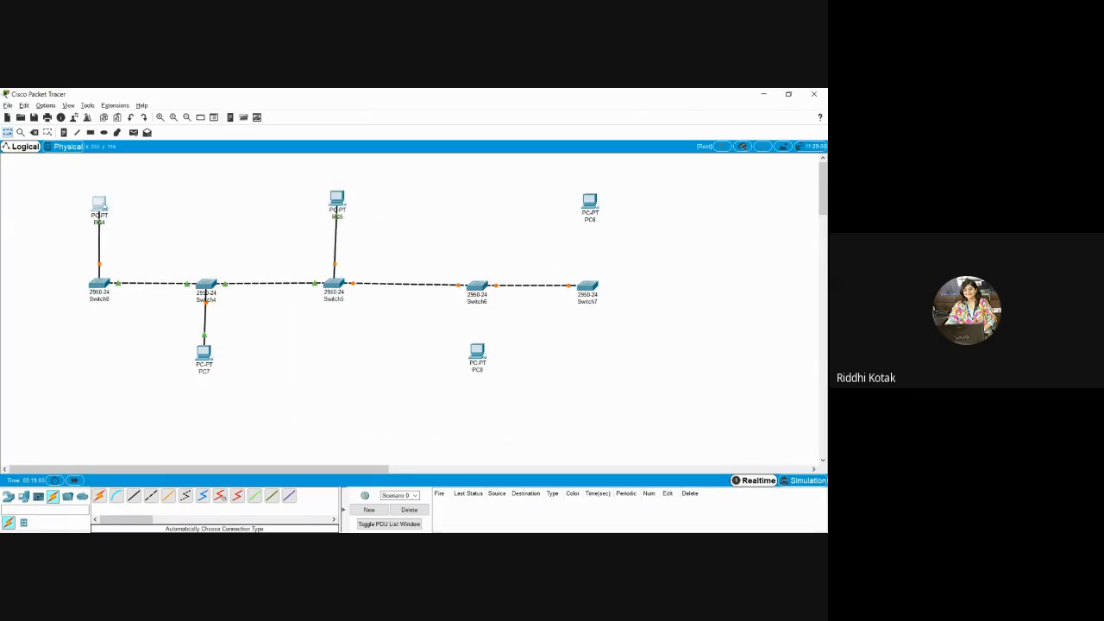
click(162, 207)
drag(205, 354, 203, 375)
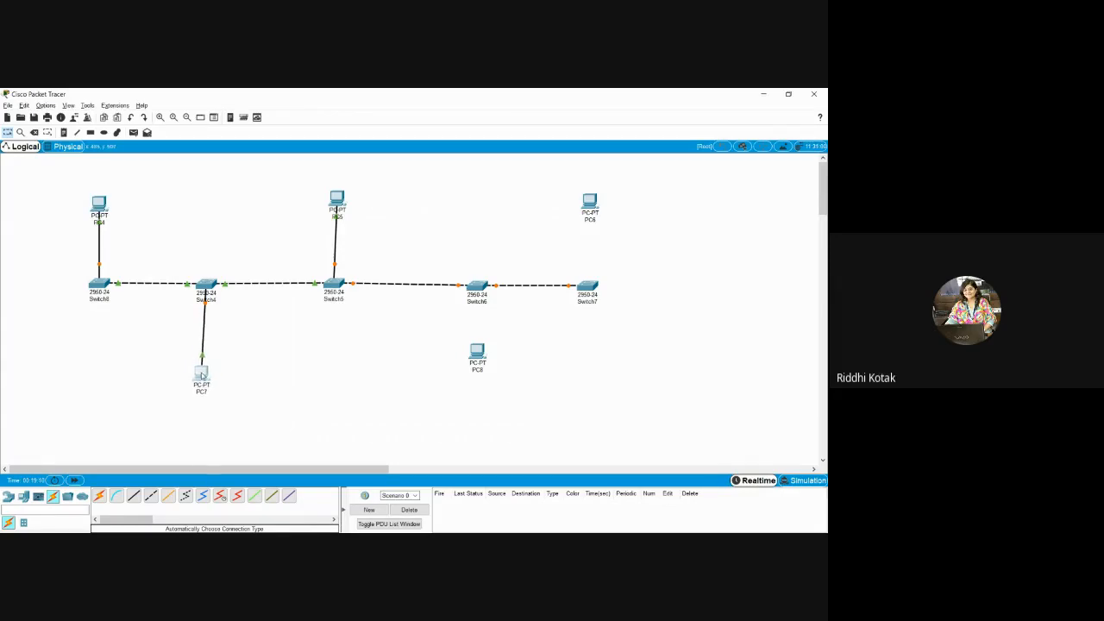
click(274, 355)
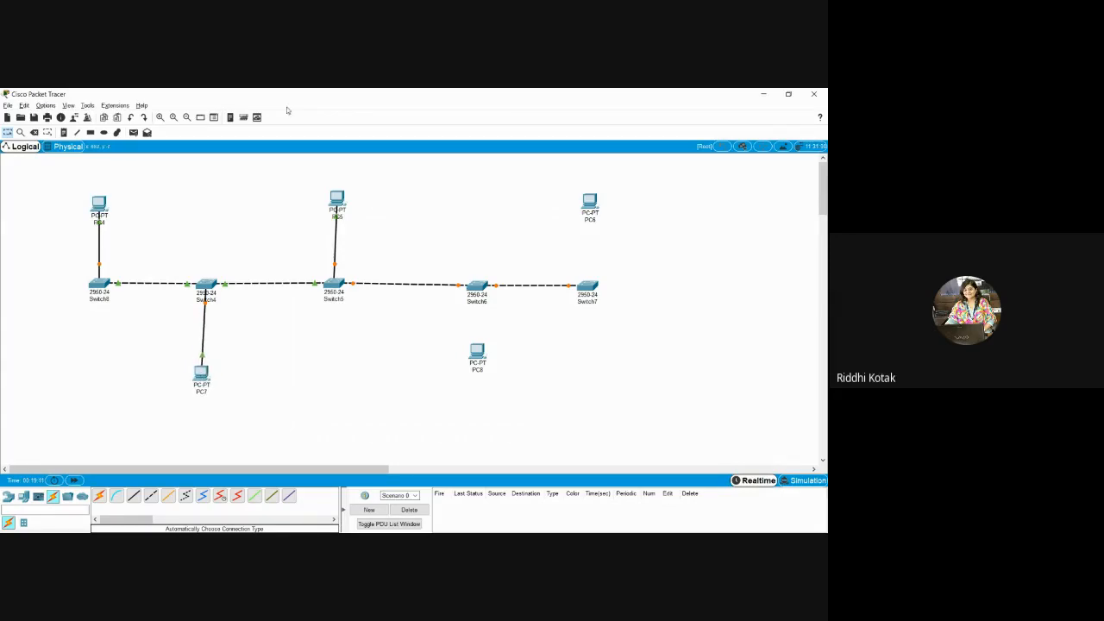
Connect Switch6 to PC8 using the automatic connection type and move PC8 slightly further below the switch
click(101, 494)
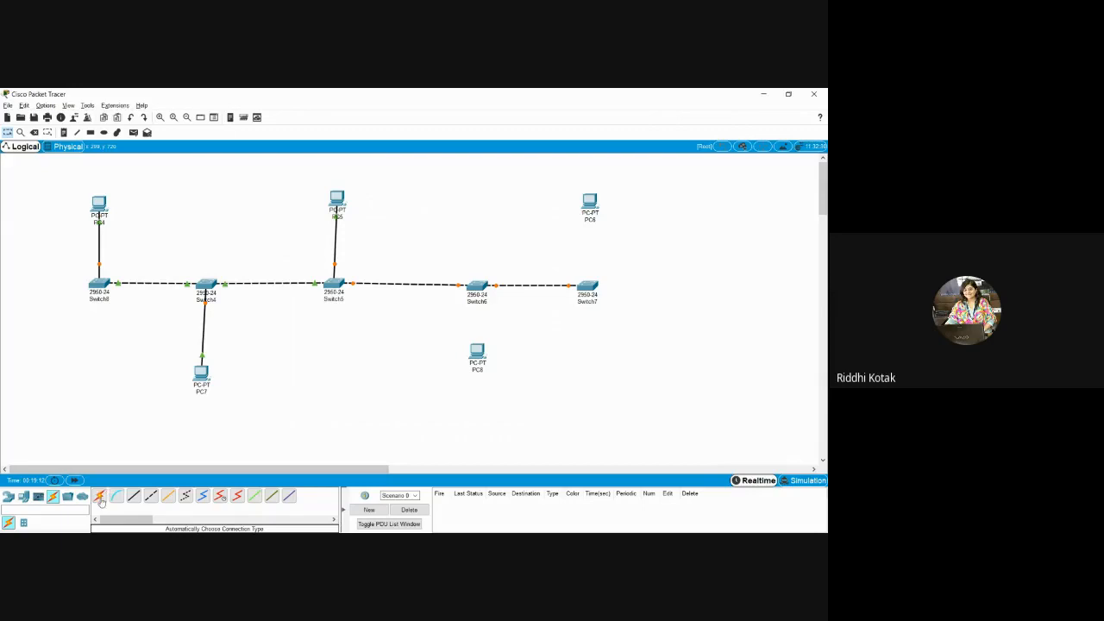
click(479, 299)
click(477, 351)
drag(476, 354, 475, 372)
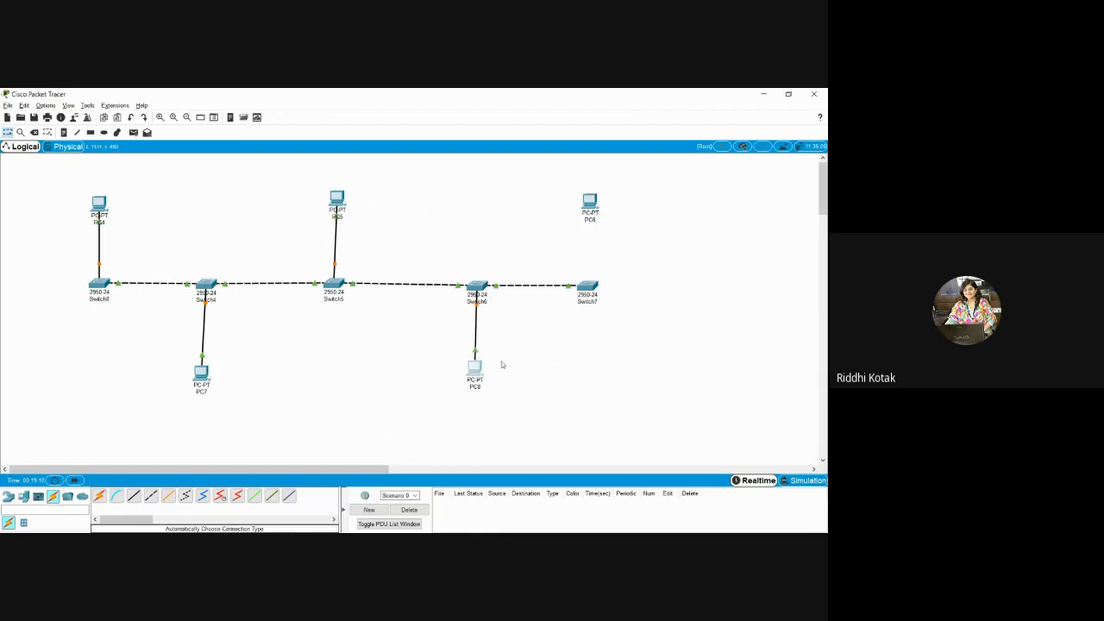
Connect PC6 to Switch7 using the automatic connection type
click(99, 496)
click(590, 203)
click(589, 285)
key(alt+Tab)
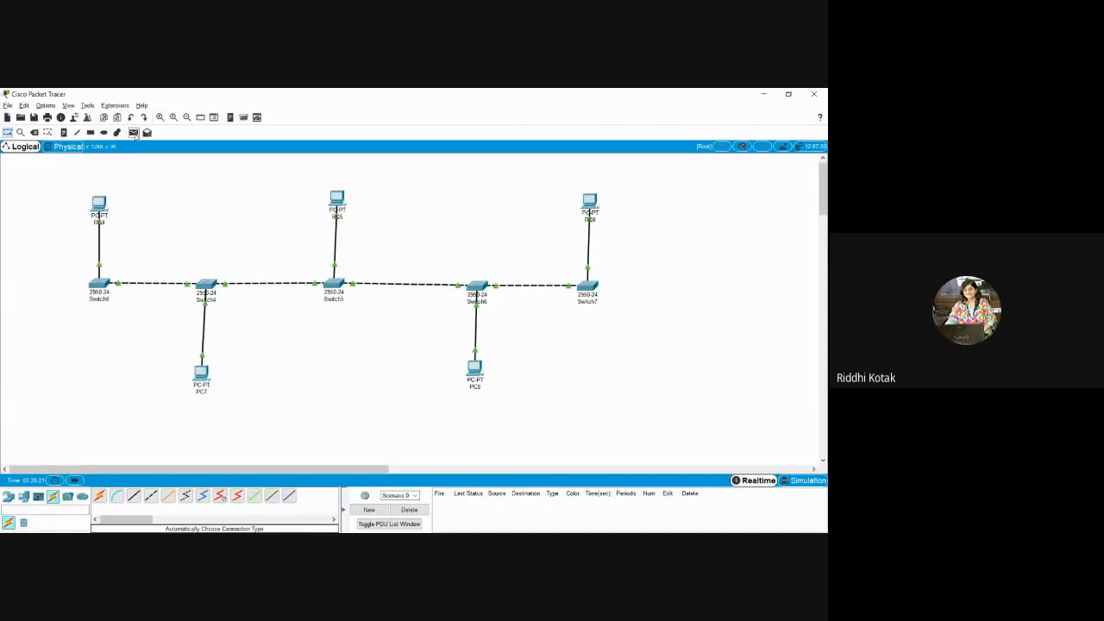
Place a note reading "Bus Topology" below the switch line, between PC7 and PC8
click(134, 132)
click(66, 133)
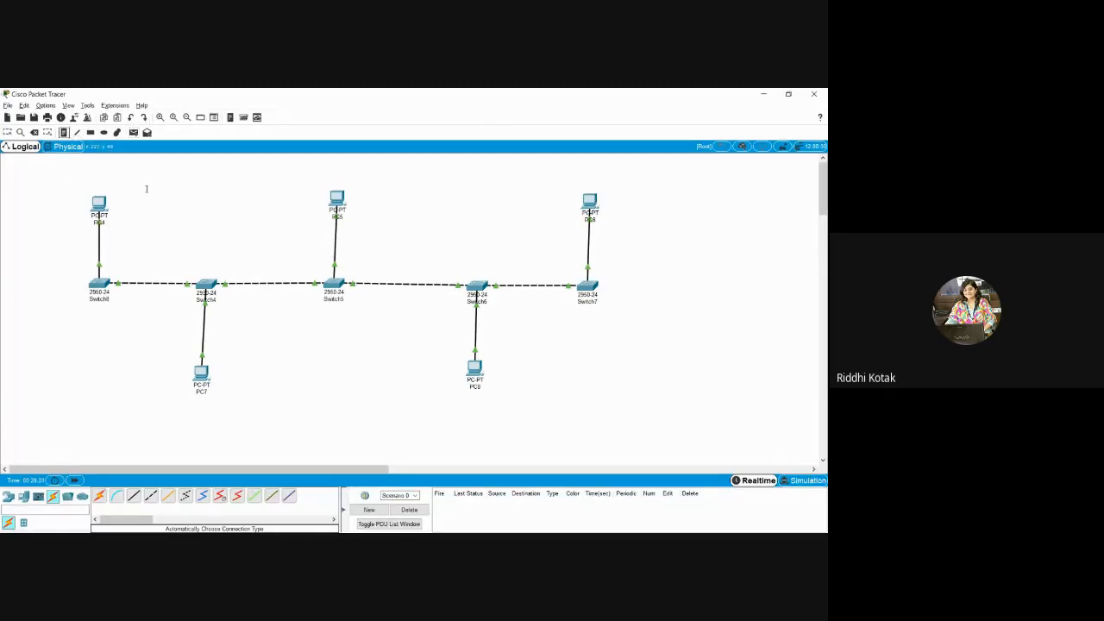
click(280, 322)
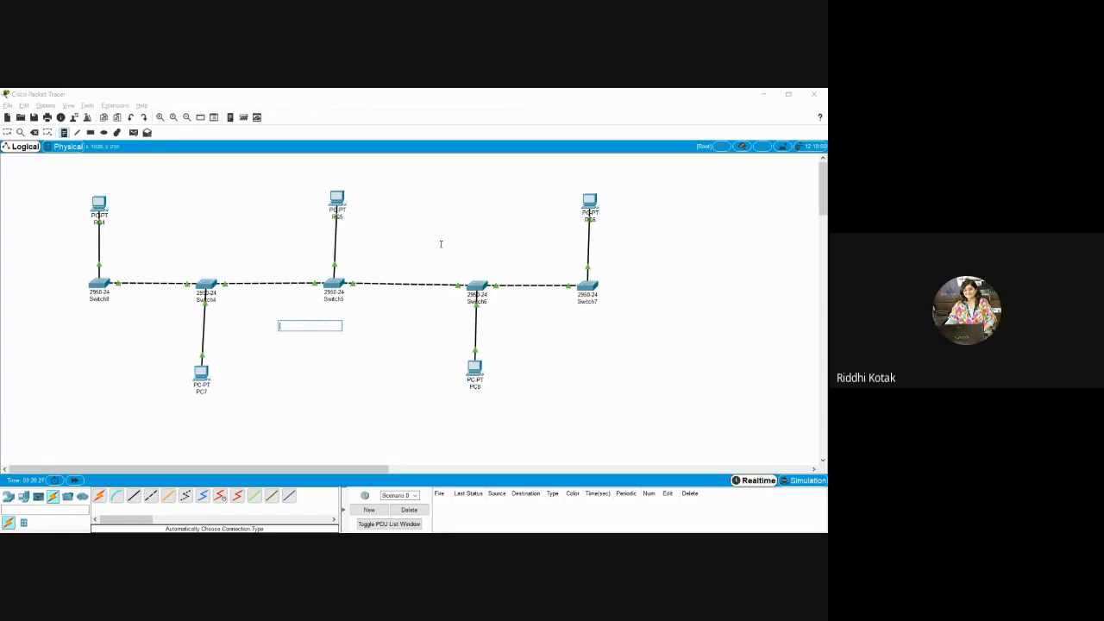
text(Ring)
text(Bus Topology)
Add the notes 192.168.0.1, 192.168.0.2 and 192.168.0.3 above PC4, PC5 and PC6 respectively
click(78, 172)
text(1)
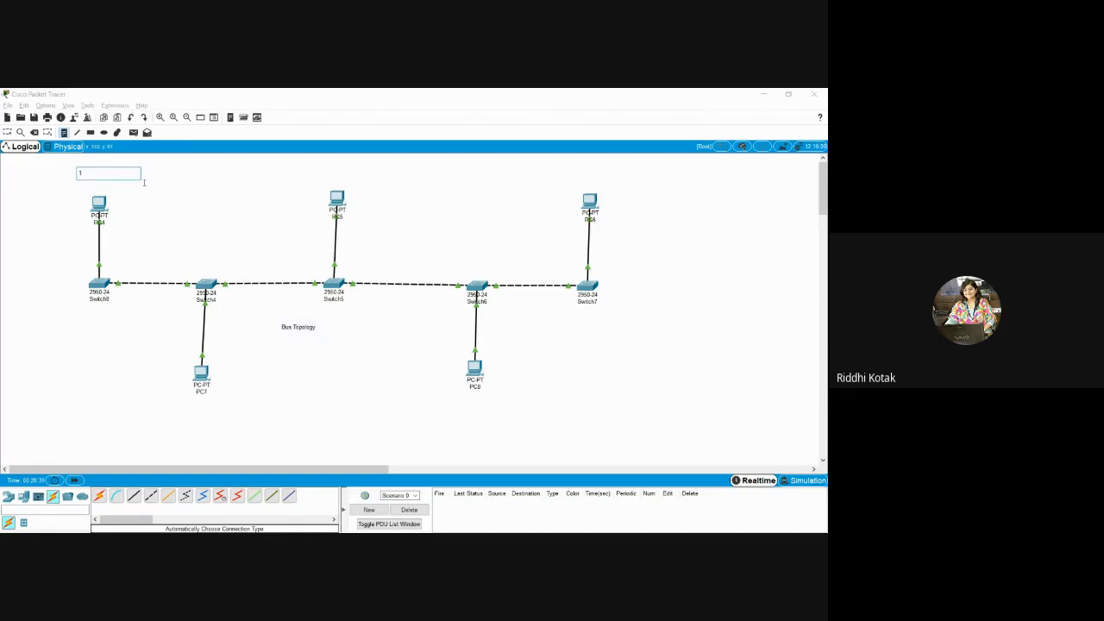
text(92.168.0.1)
click(308, 171)
text(192.168)
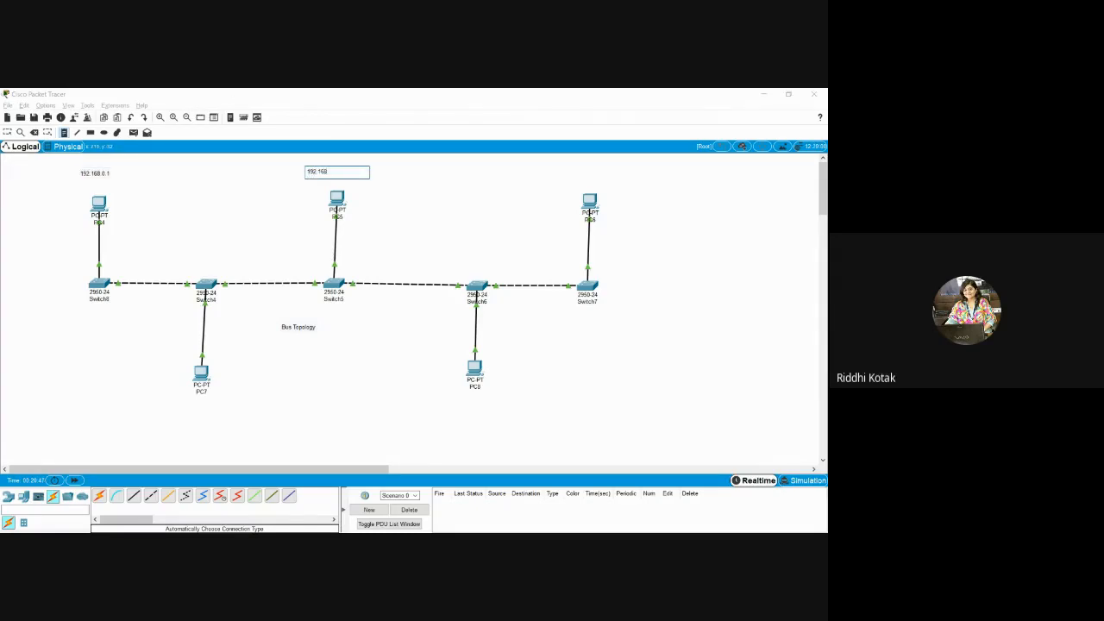
text(.0.2)
click(568, 175)
text(1)
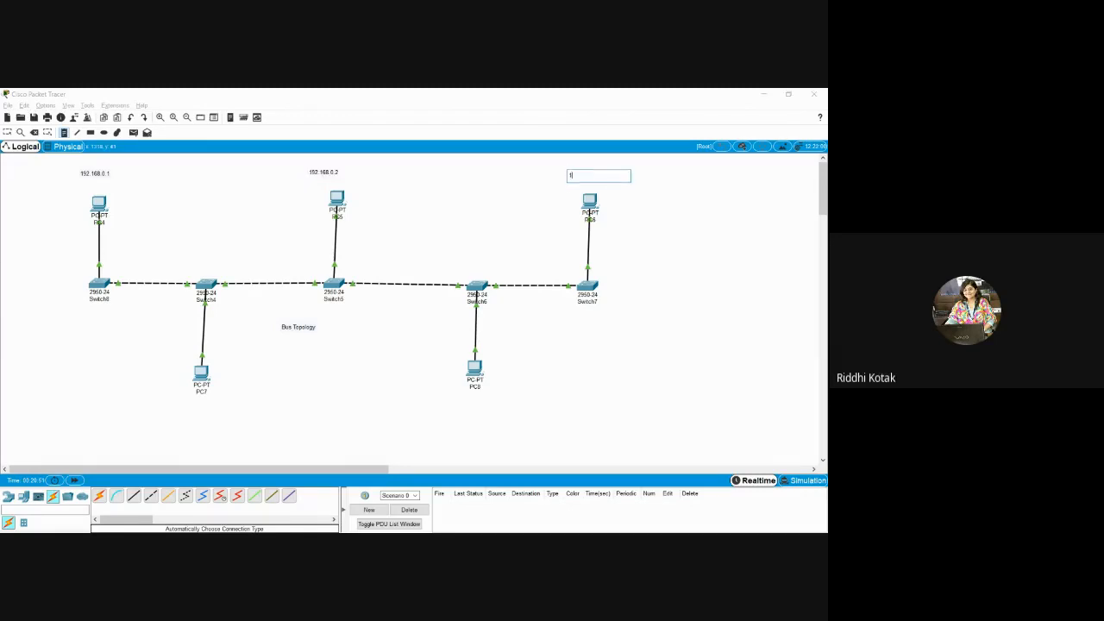
text(92.168.0.3)
Add the note 192.168.0.4 below PC8 and 192.168.0.5 below PC7, then leave the note tool
click(445, 418)
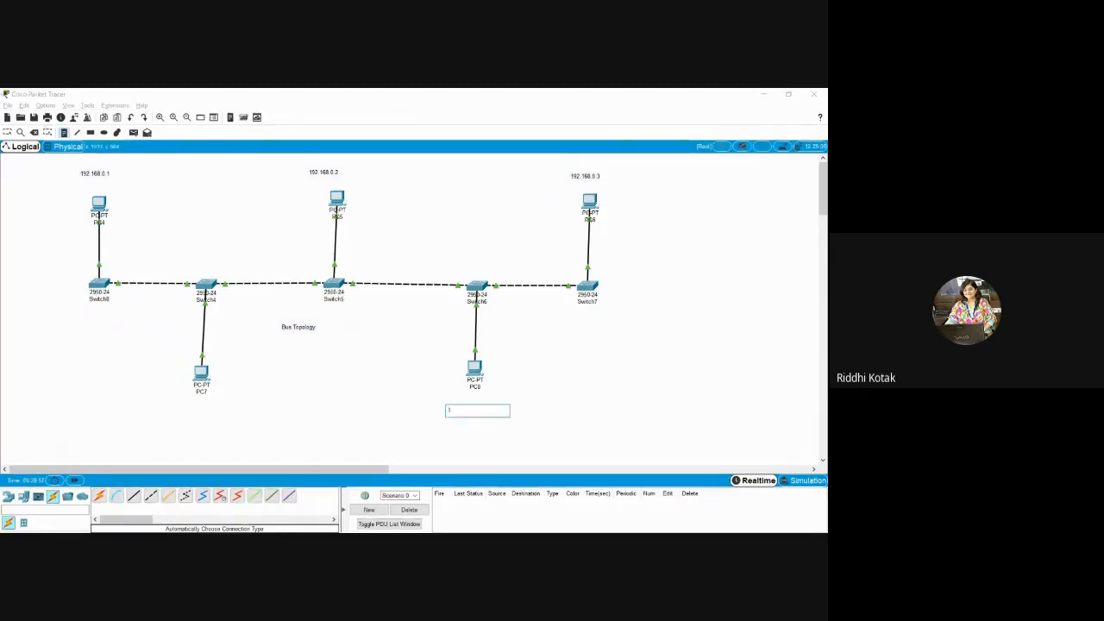
text(192.168)
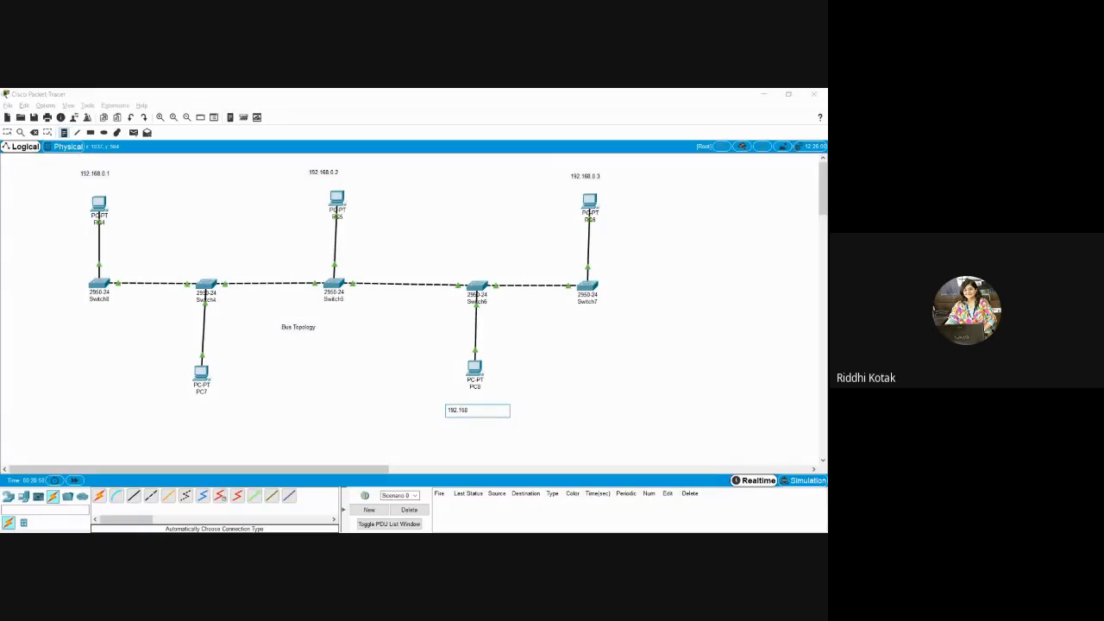
text(.0.4.4)
click(183, 411)
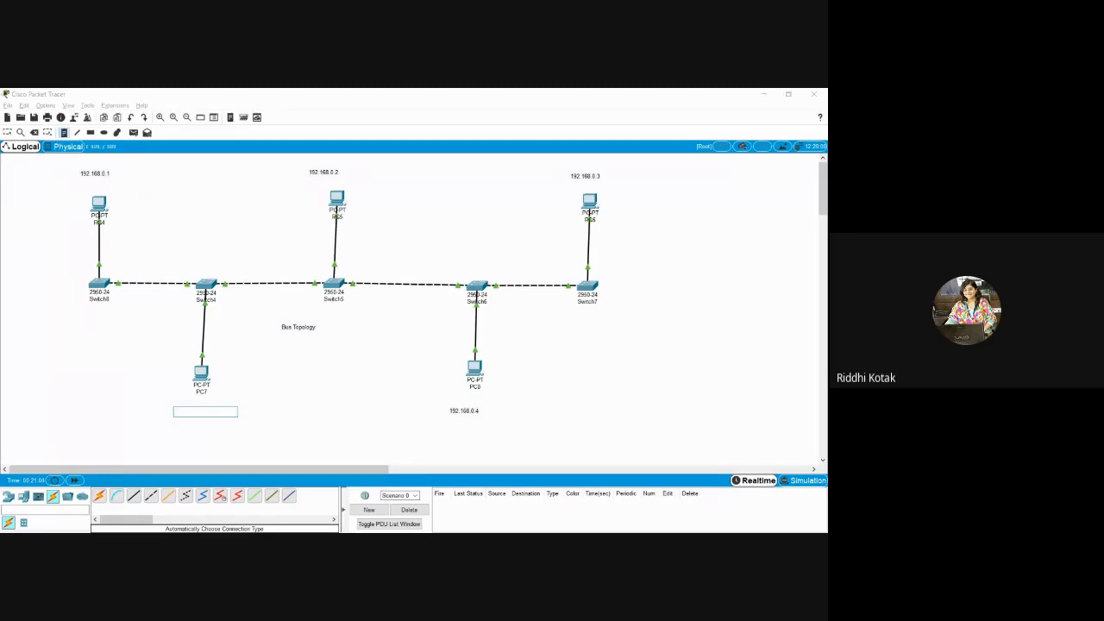
text(192.168.0.5)
key(Escape)
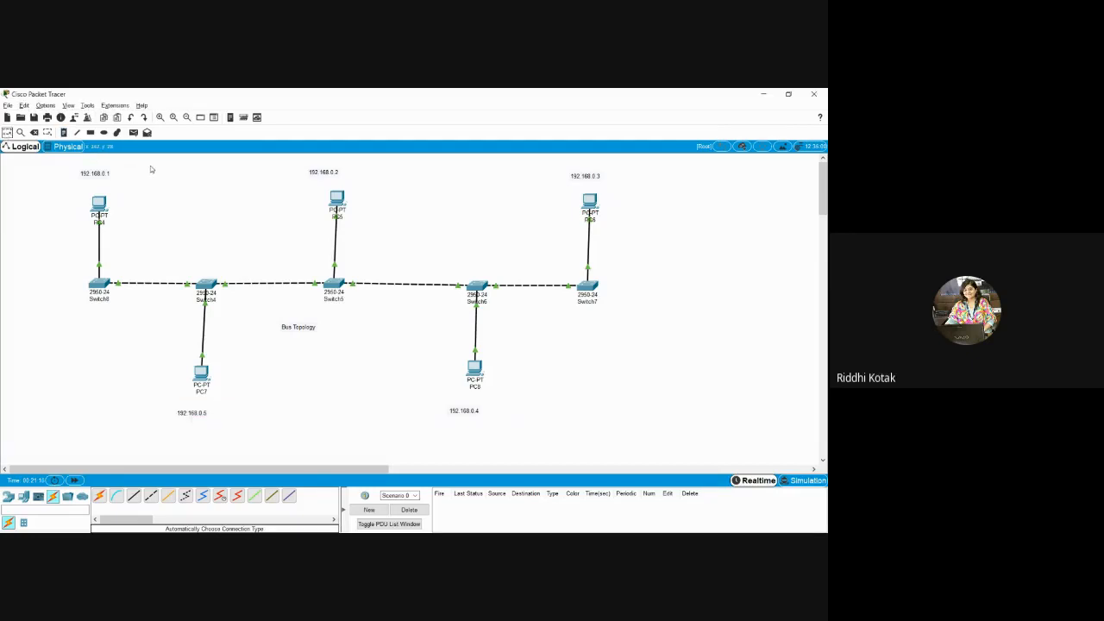
key(alt+Tab)
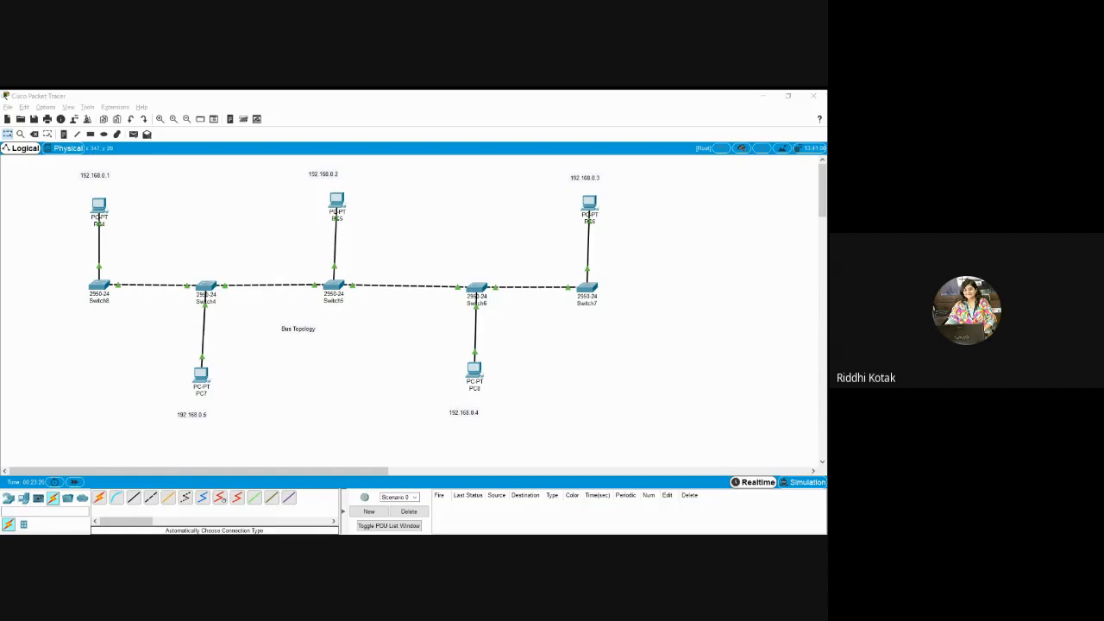
Open the device windows of PC4, PC5 and PC6 one after another
click(101, 207)
click(549, 184)
click(337, 201)
click(587, 202)
click(591, 325)
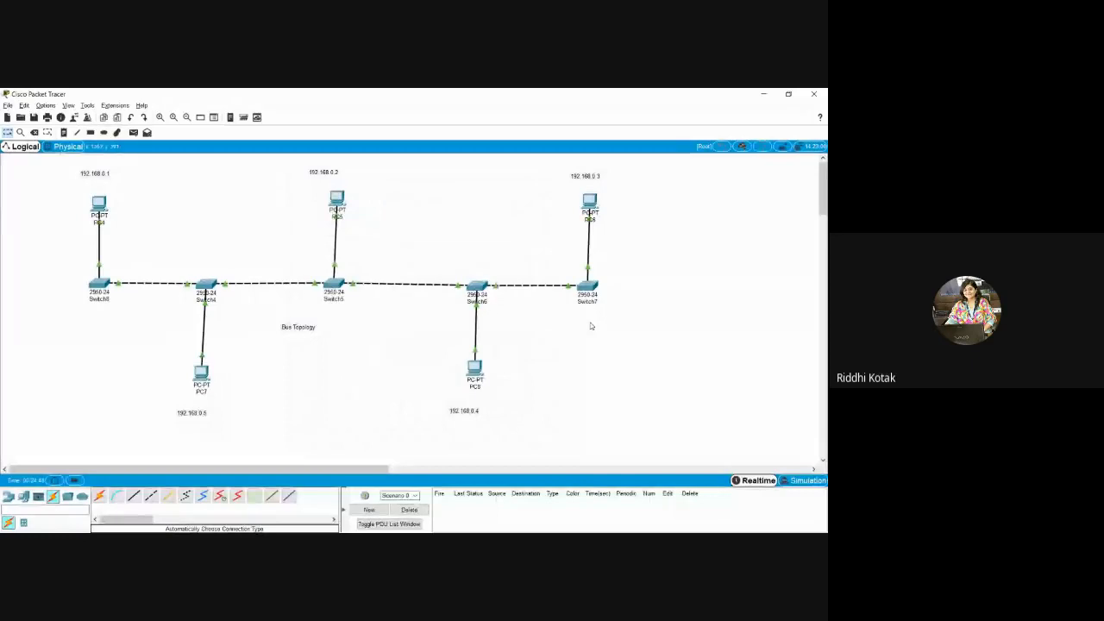
key(alt+Tab)
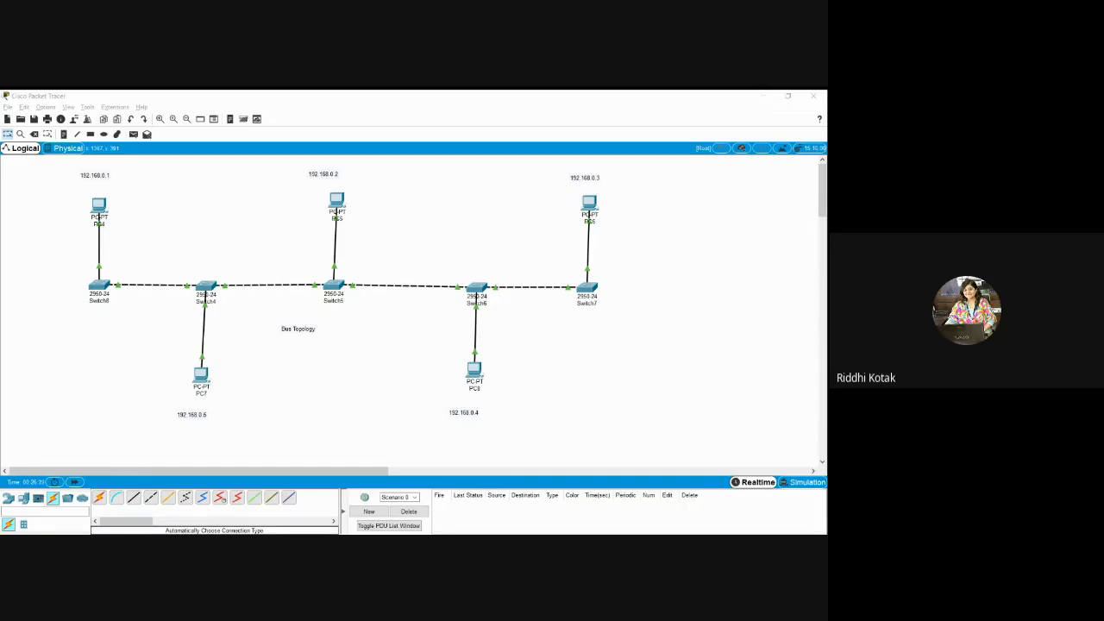
Send a simple PDU from PC4 to PC8 and switch to simulation mode
click(483, 234)
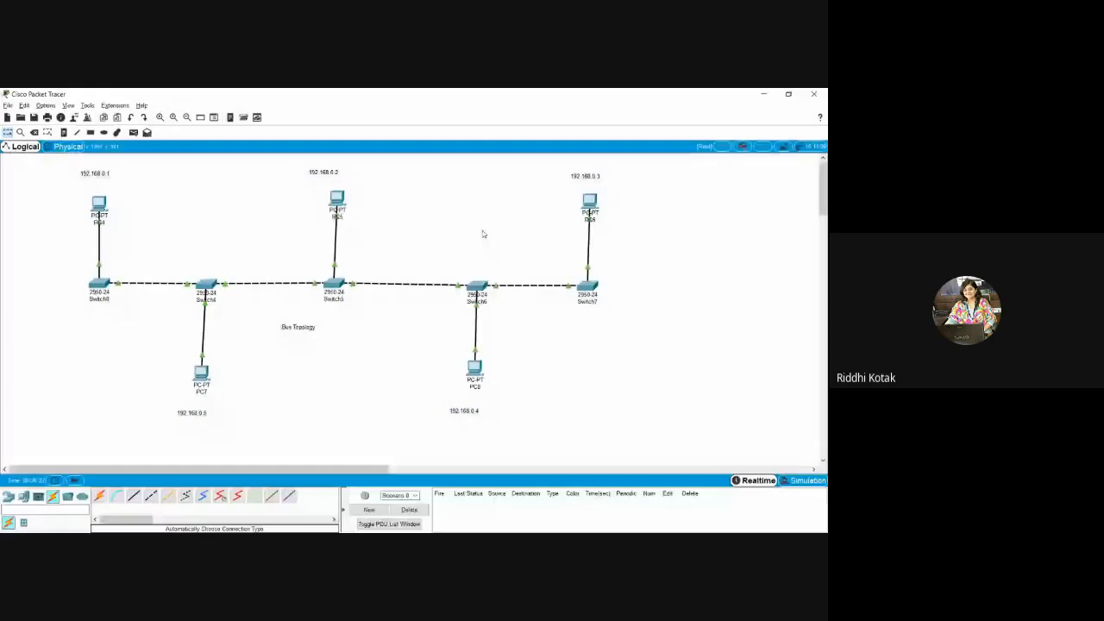
click(134, 134)
click(99, 205)
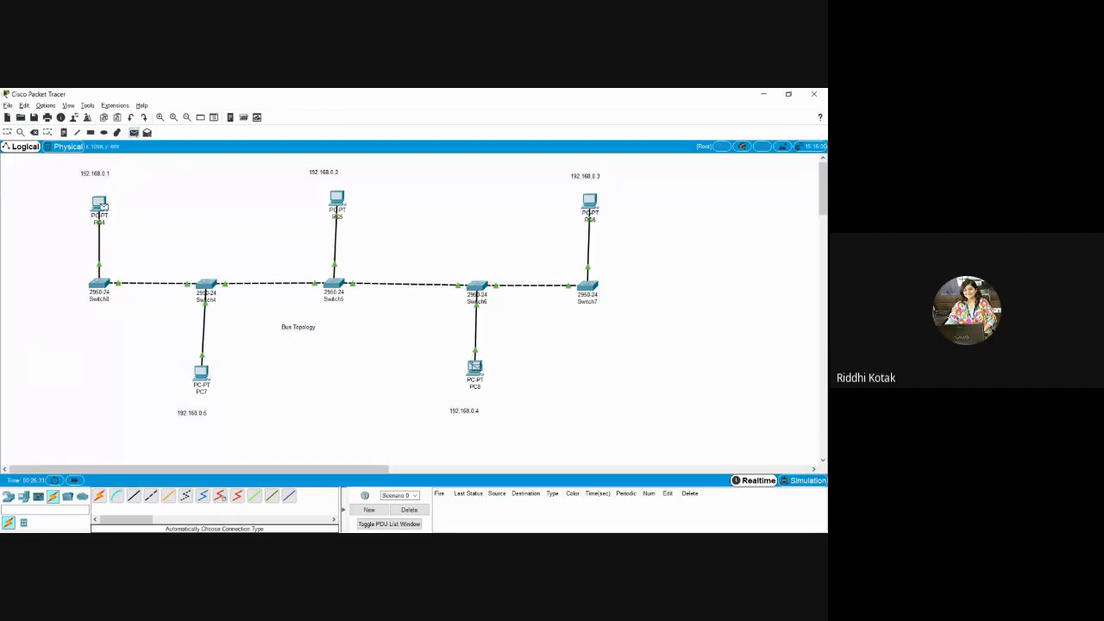
click(474, 366)
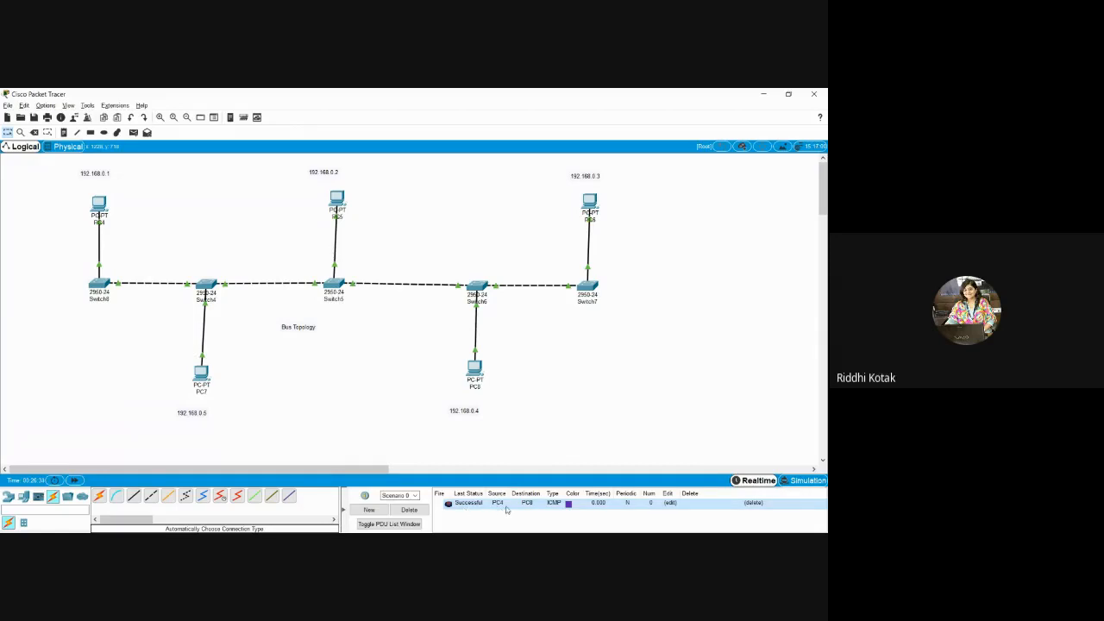
click(792, 483)
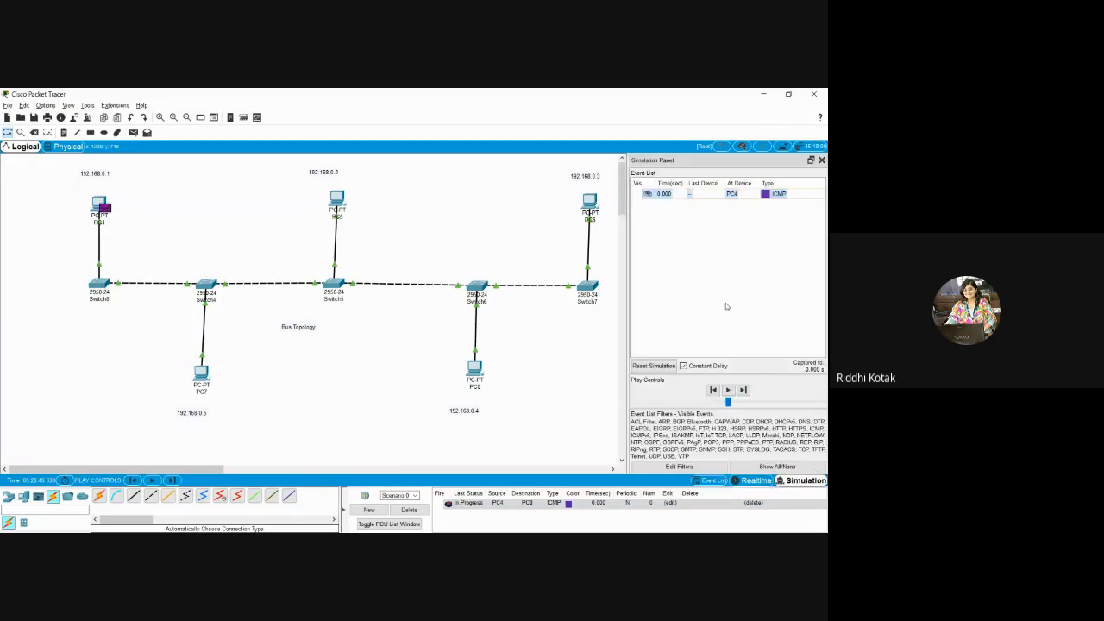
Add a simple PDU from PC7 to PC6 and play the simulation
click(134, 132)
click(201, 372)
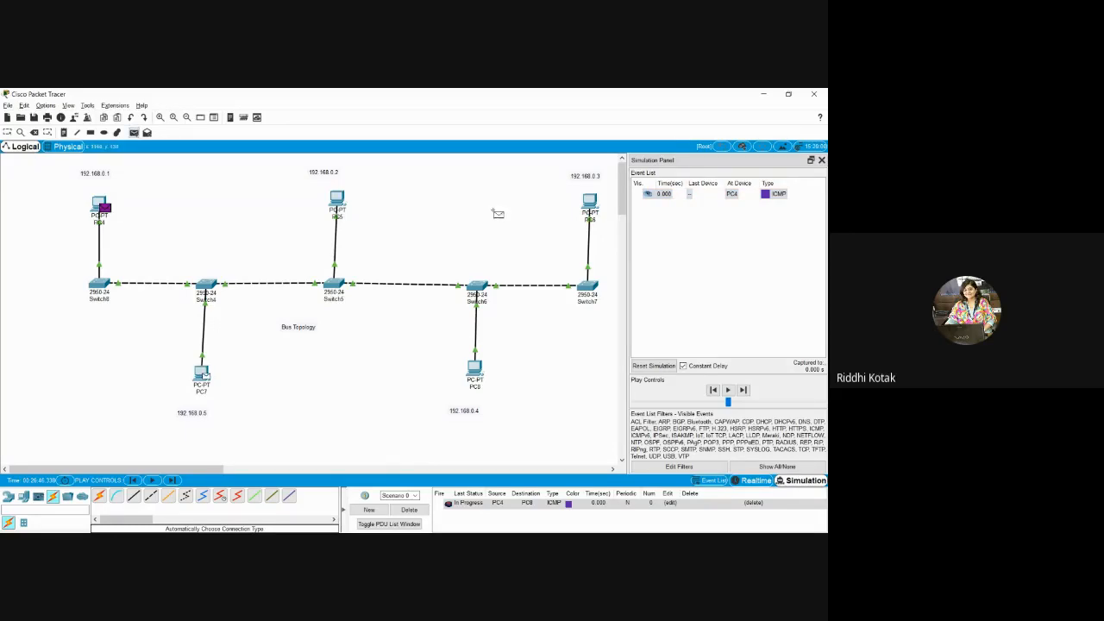
click(590, 203)
click(728, 390)
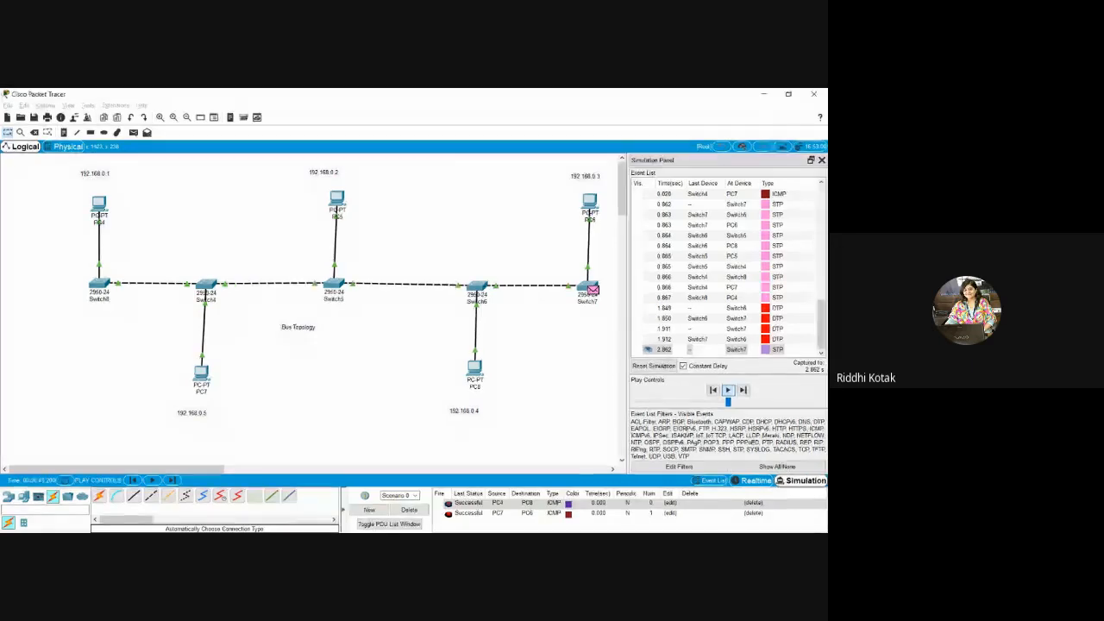
Return to realtime mode and place three PC-PT devices in the empty area beyond PC6 and Switch7
click(756, 481)
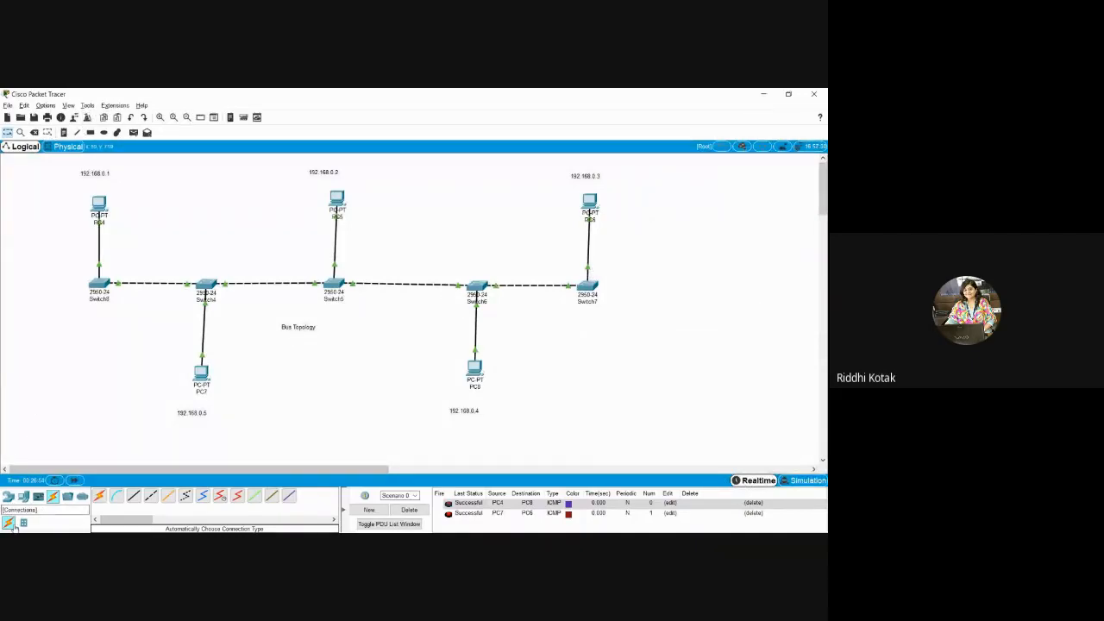
click(14, 498)
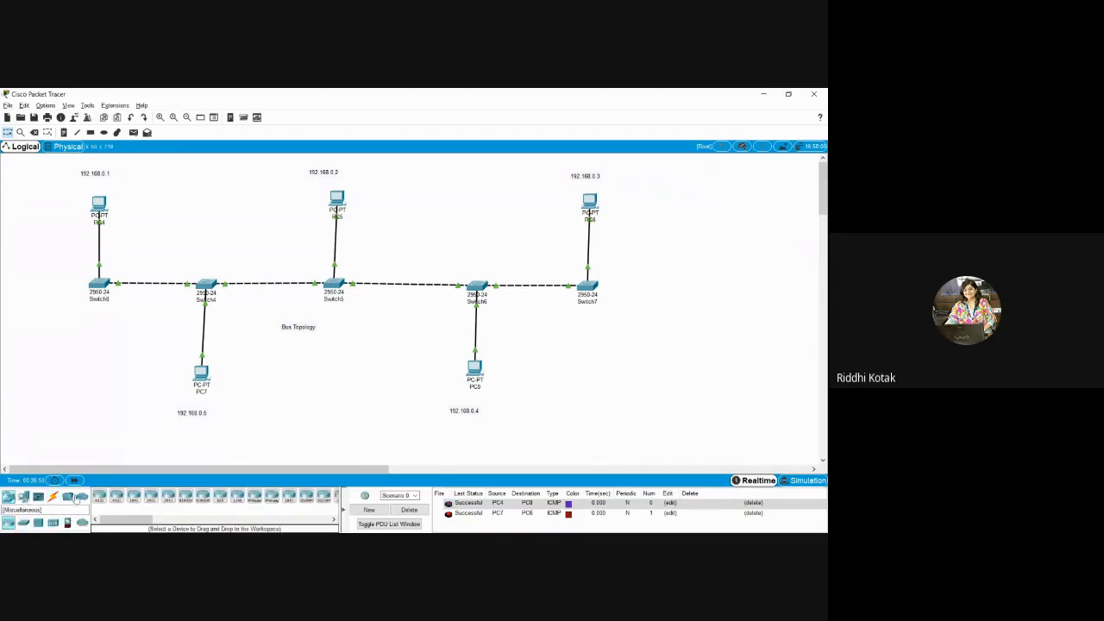
click(23, 497)
click(100, 498)
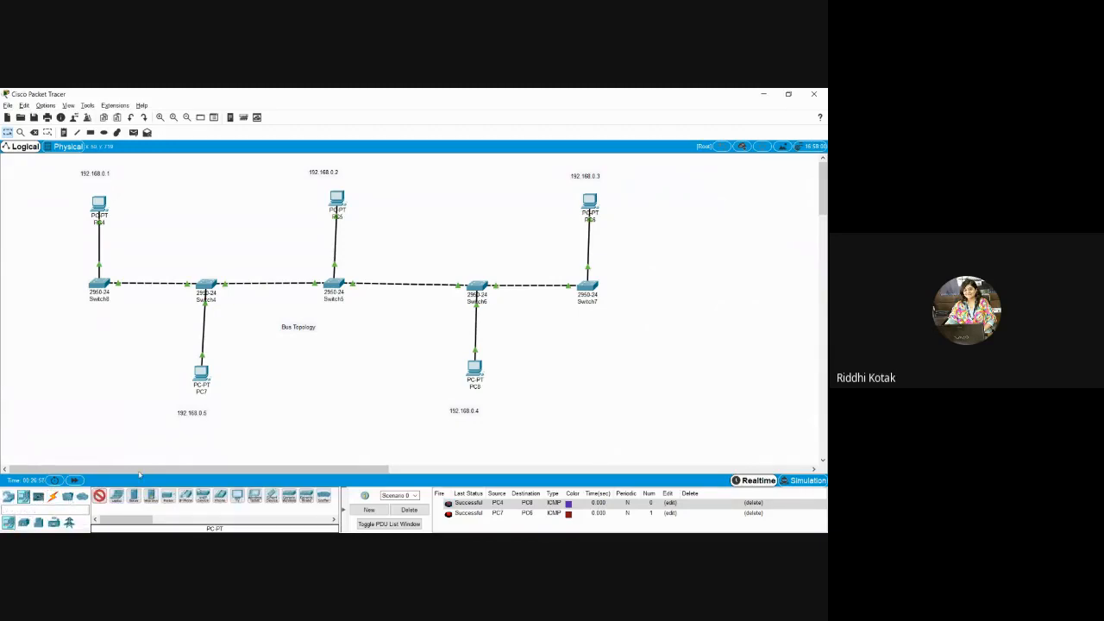
click(691, 208)
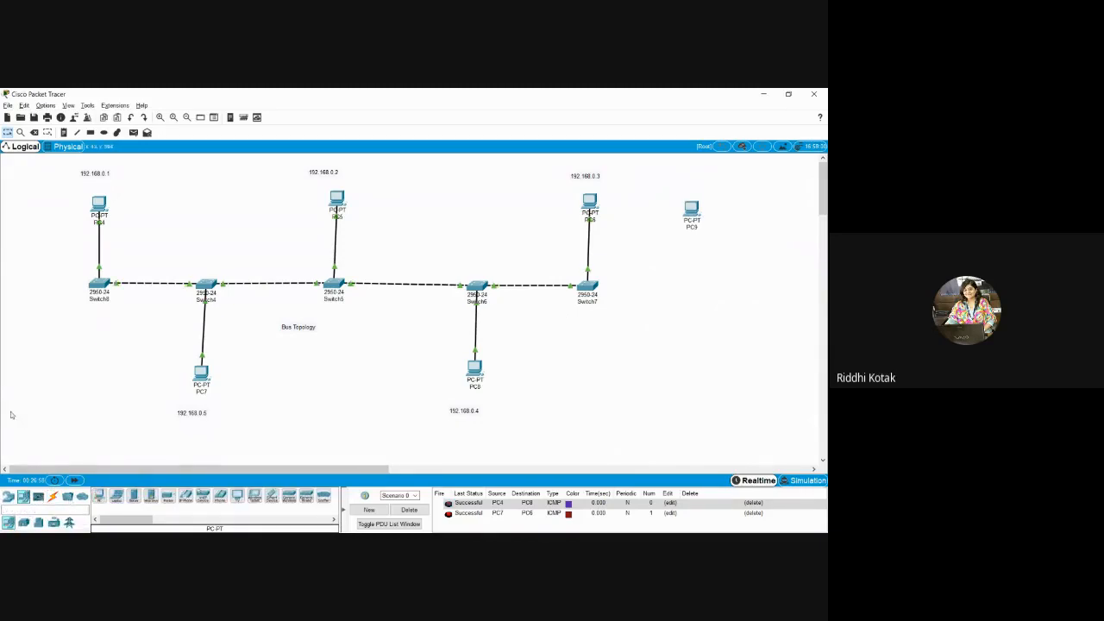
click(99, 498)
click(767, 247)
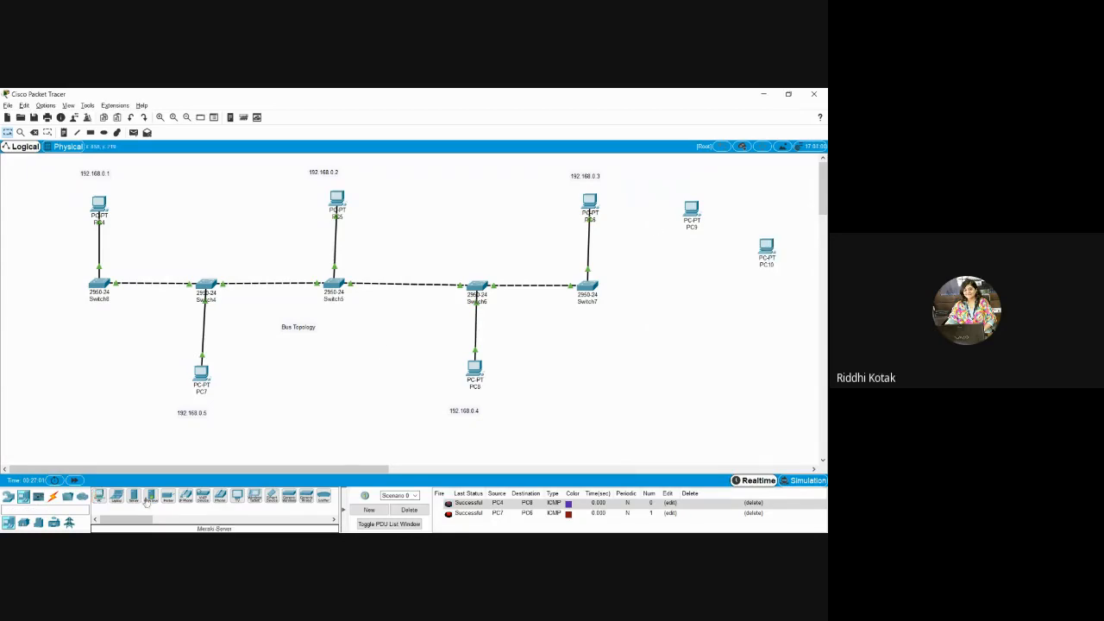
click(99, 498)
click(741, 351)
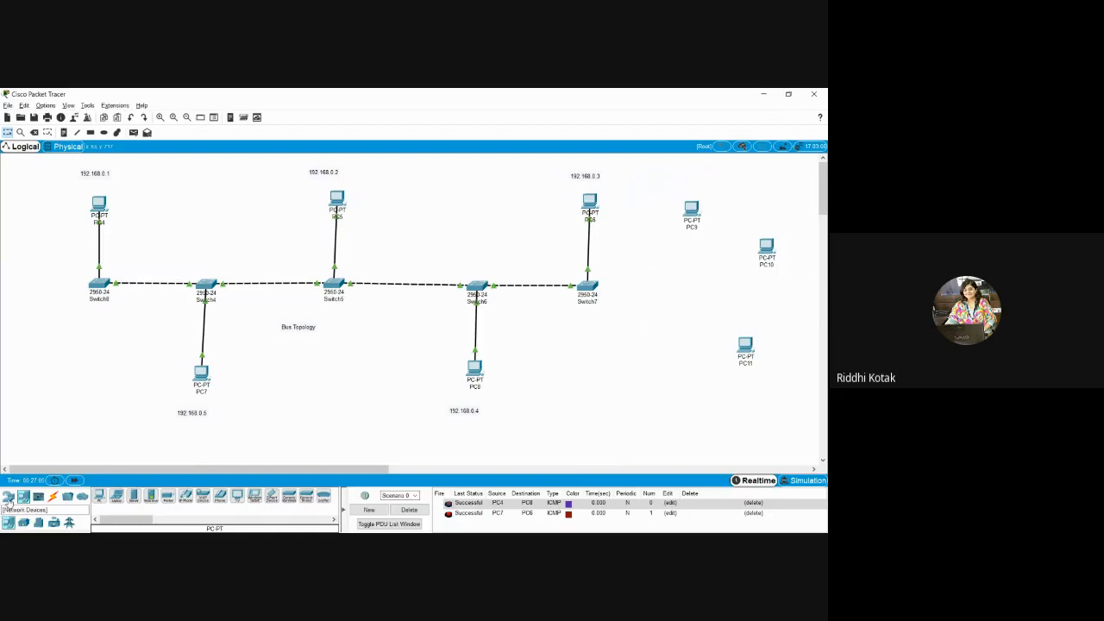
Place a Hub-PT between Switch7 and the three unconnected PCs, below PC9
click(8, 498)
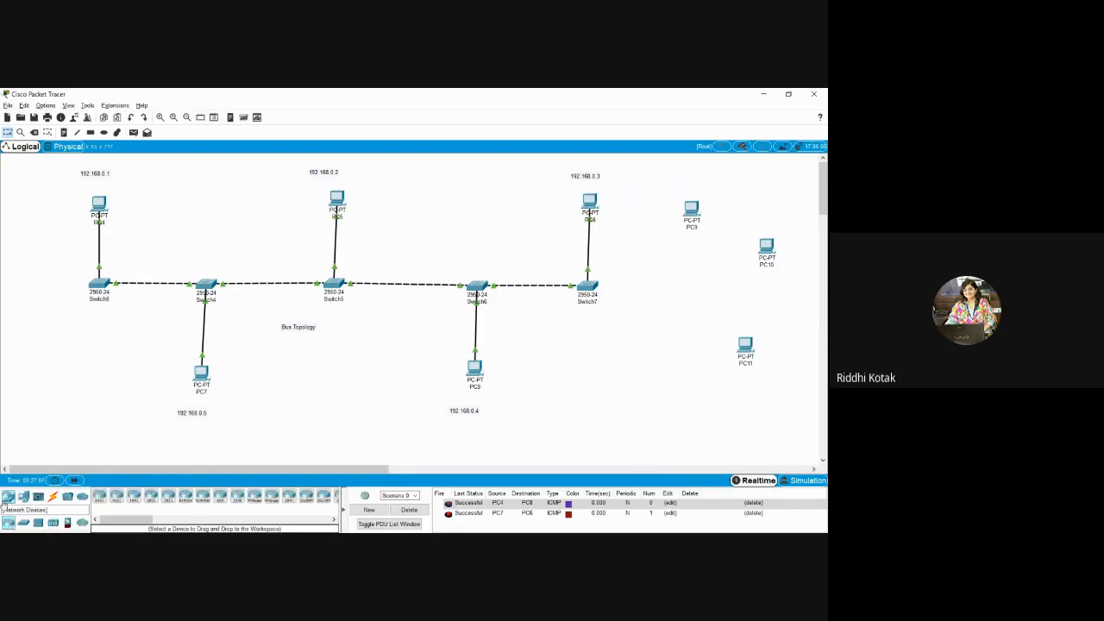
click(38, 525)
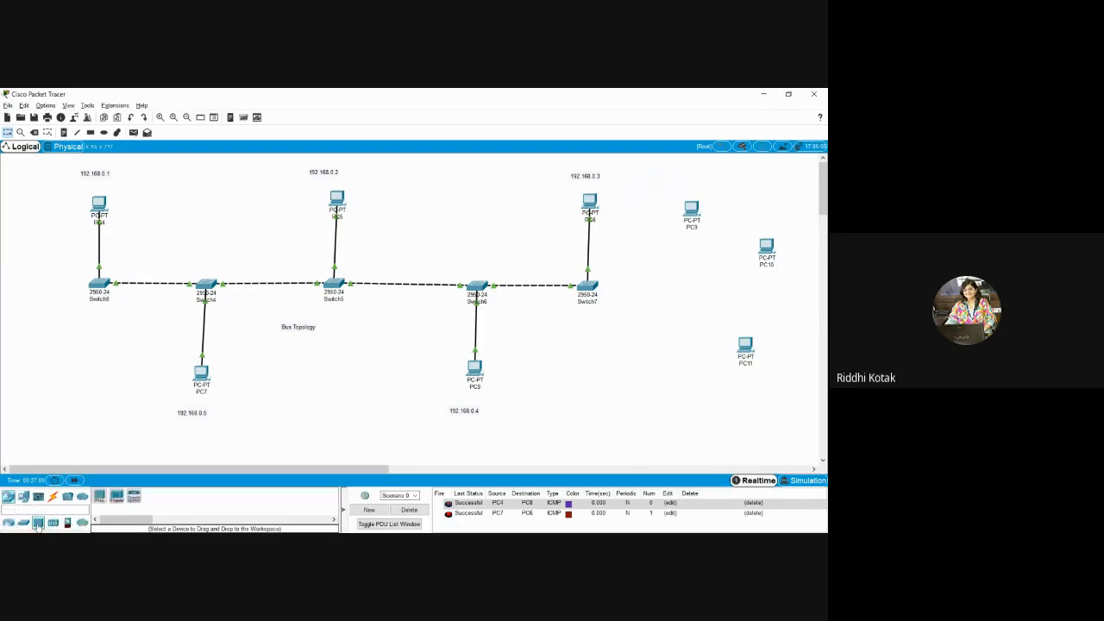
click(99, 498)
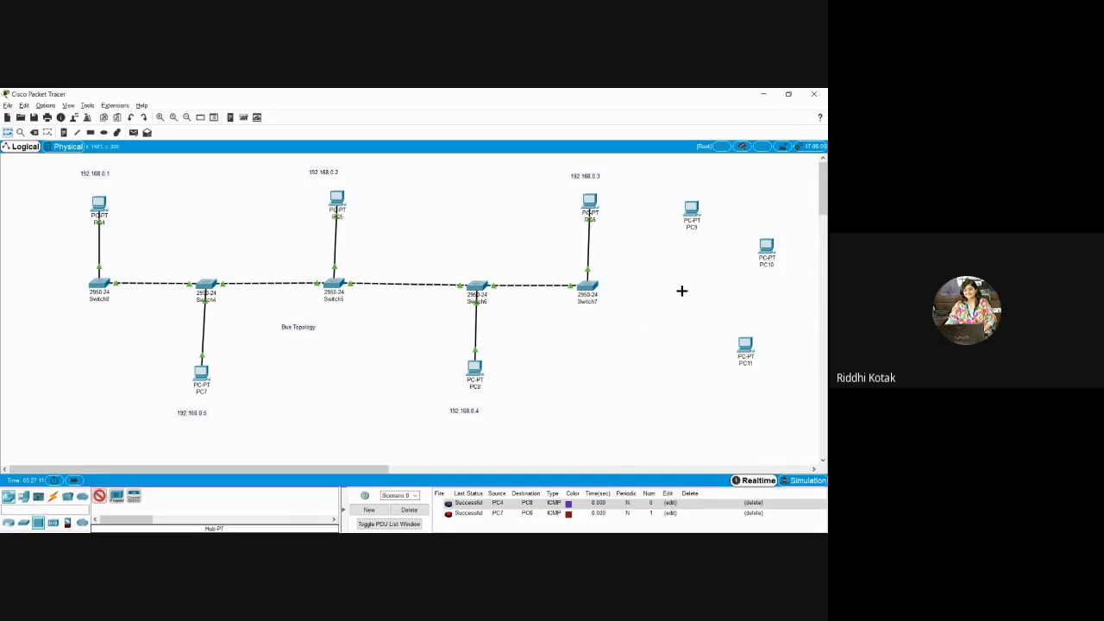
click(681, 281)
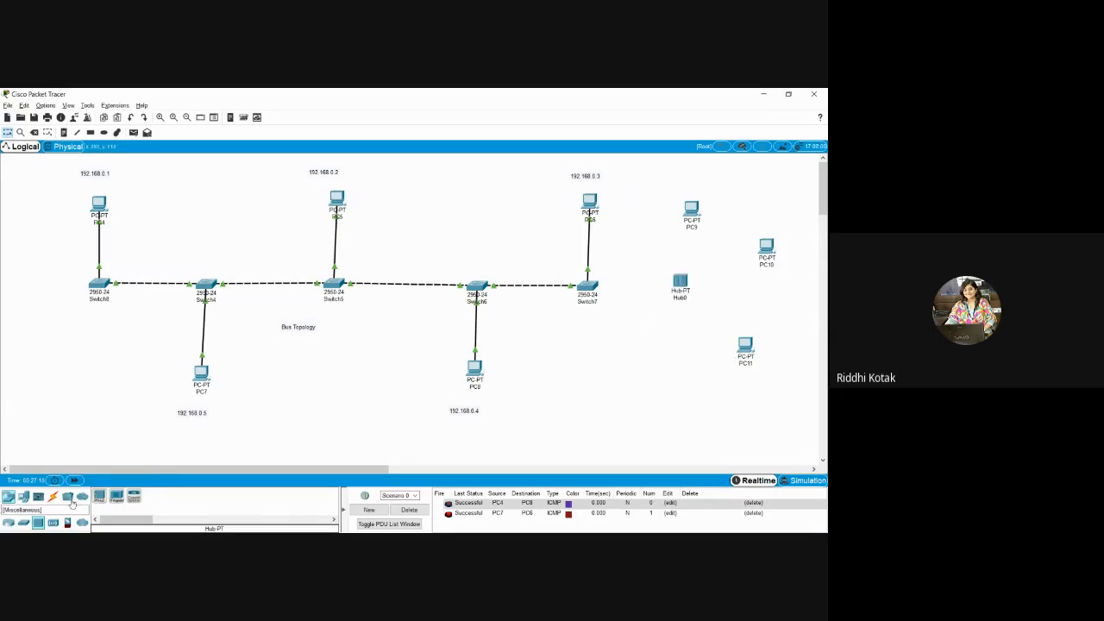
Connect PC9 to Hub0 with an automatically chosen connection type
click(53, 498)
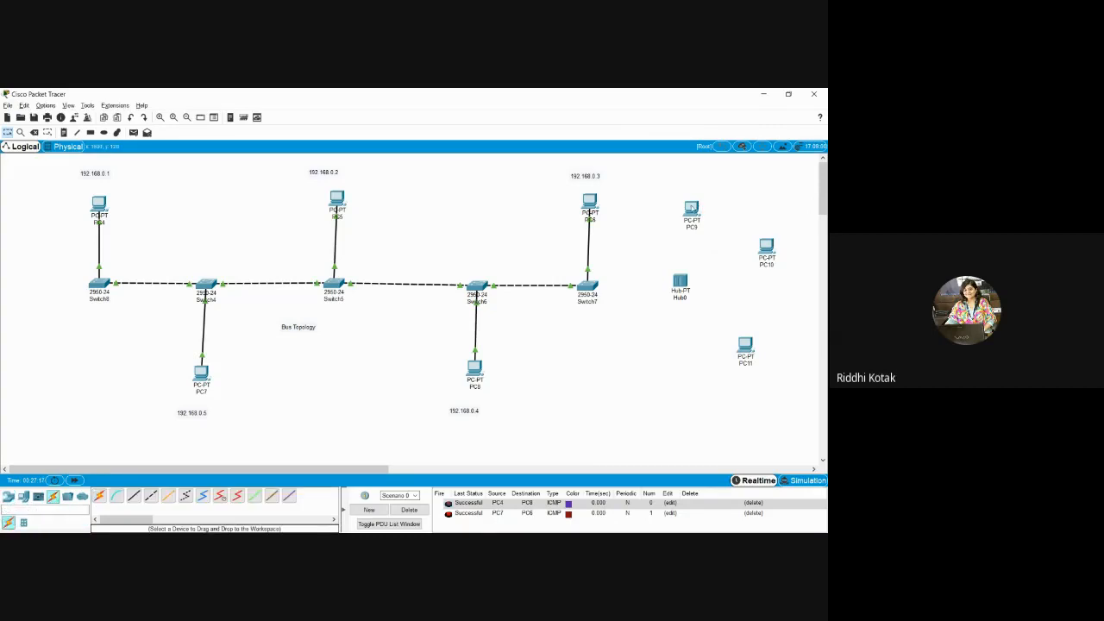
click(99, 496)
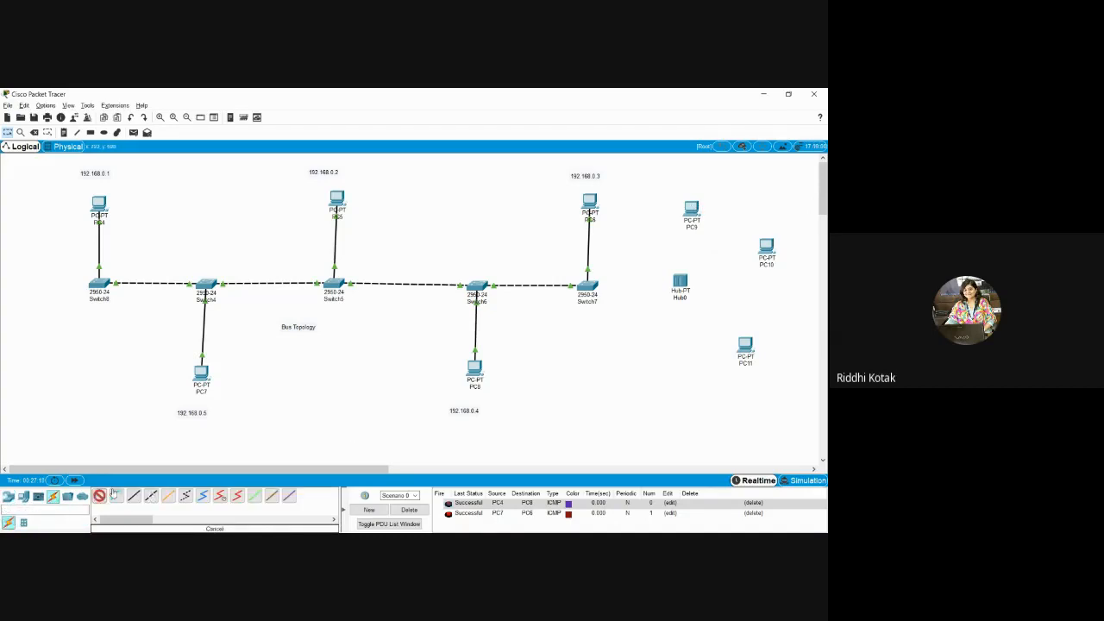
click(693, 209)
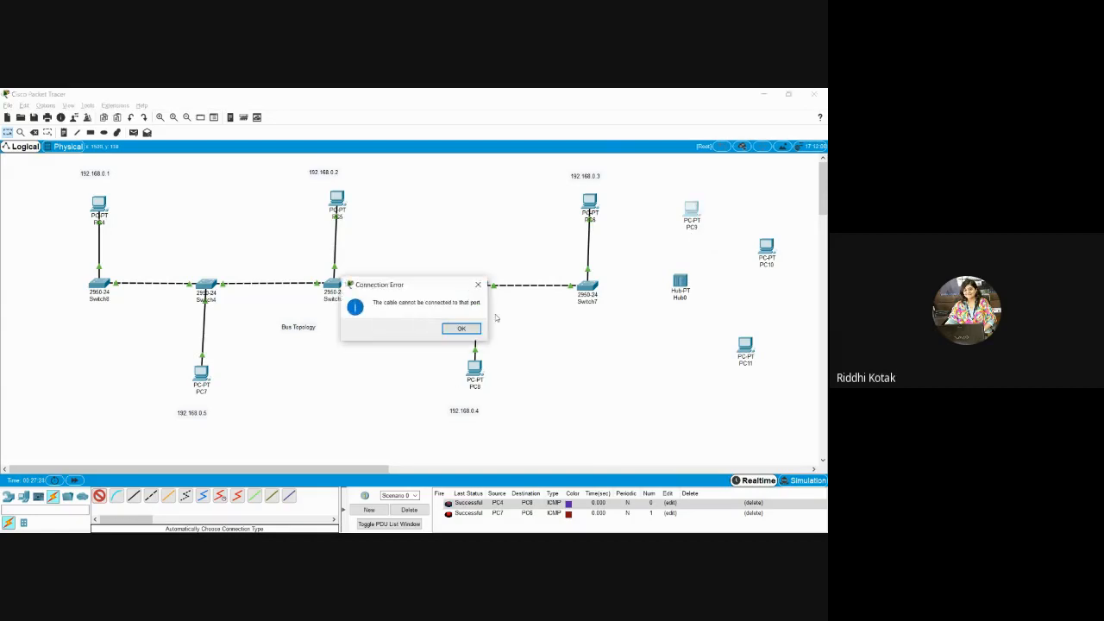
click(480, 285)
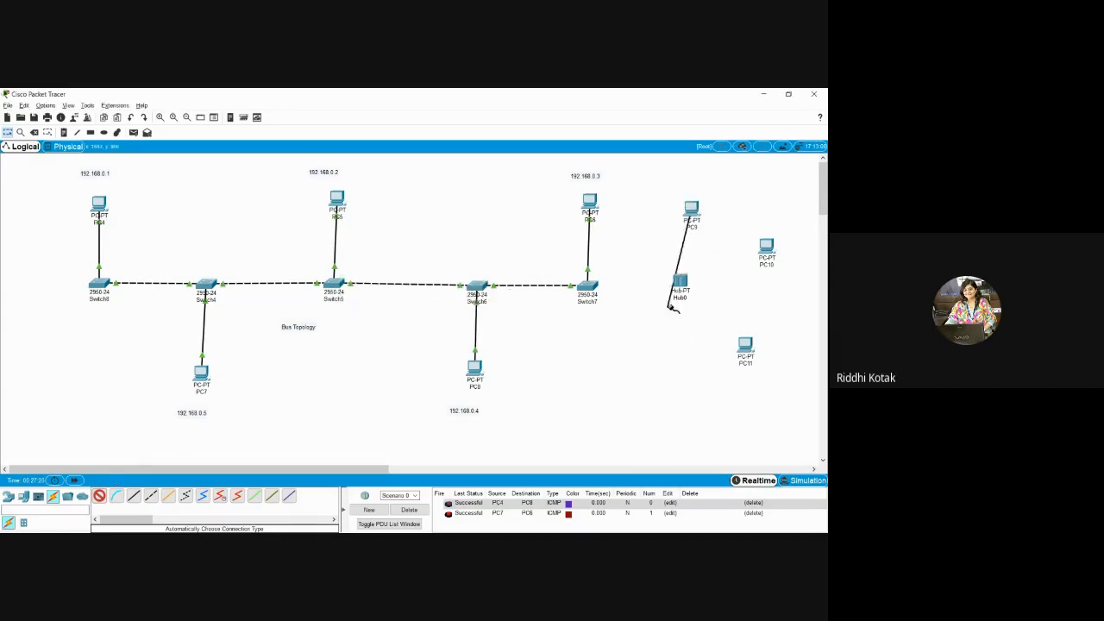
click(681, 281)
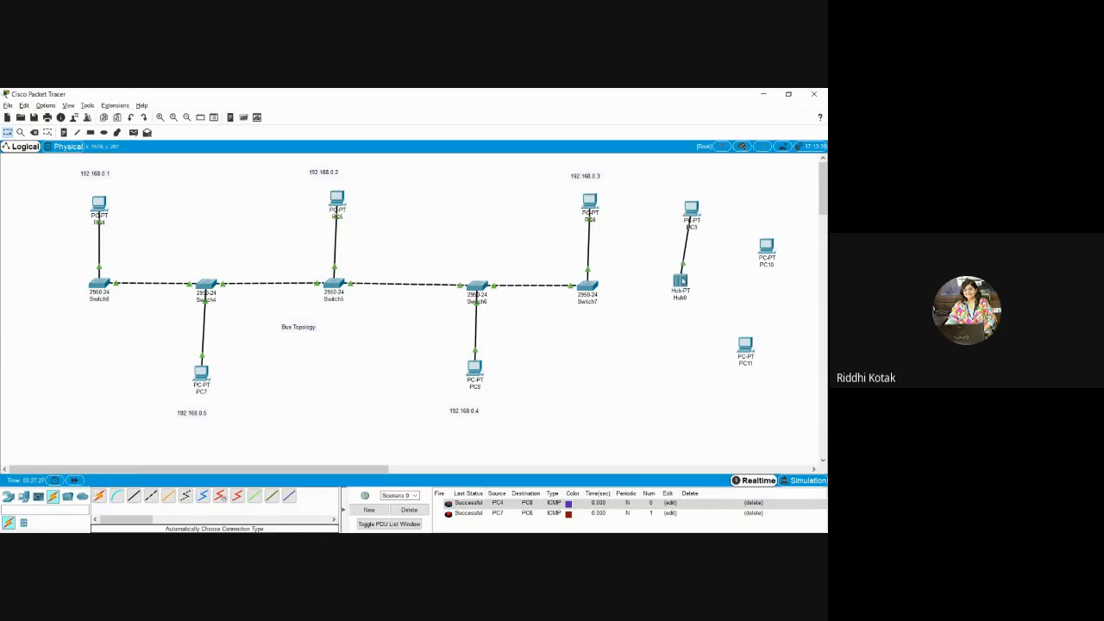
Connect PC10 and PC11 to Hub0 with automatically chosen connection types
click(100, 496)
click(761, 247)
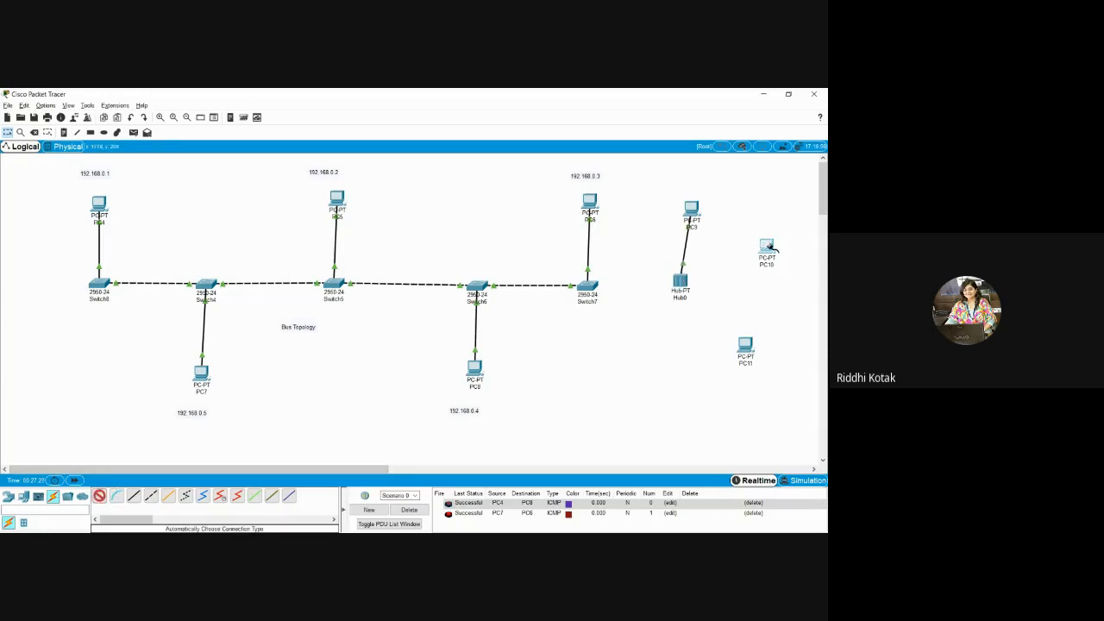
click(683, 282)
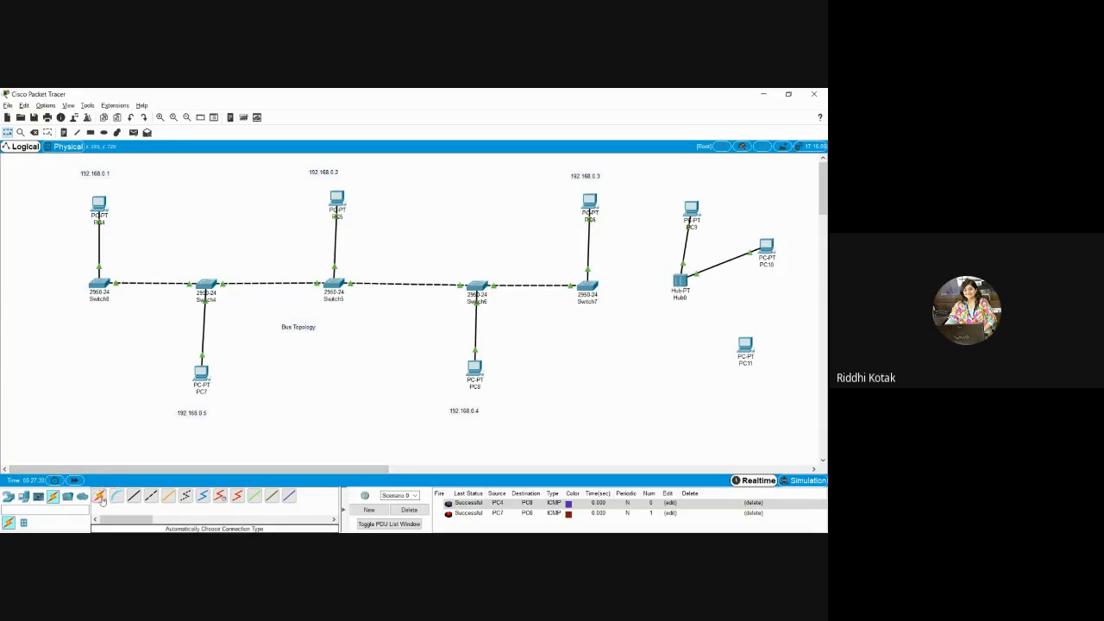
click(742, 346)
click(681, 281)
Add a "star topology" note below Hub0 and return to the Select tool
key(n)
click(650, 324)
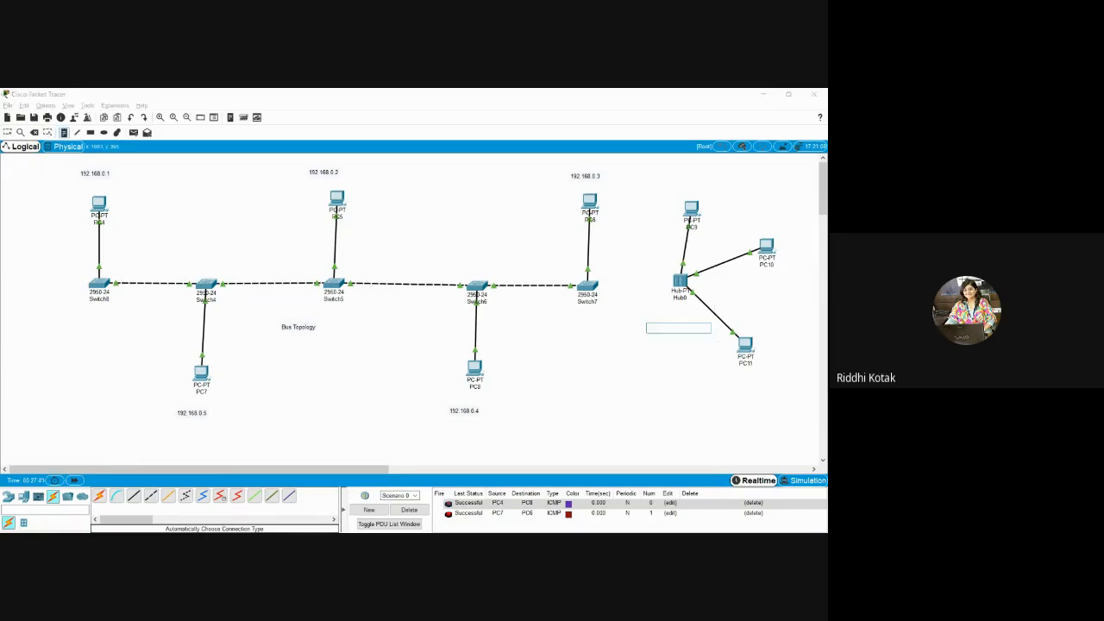
text(Star topology)
click(663, 376)
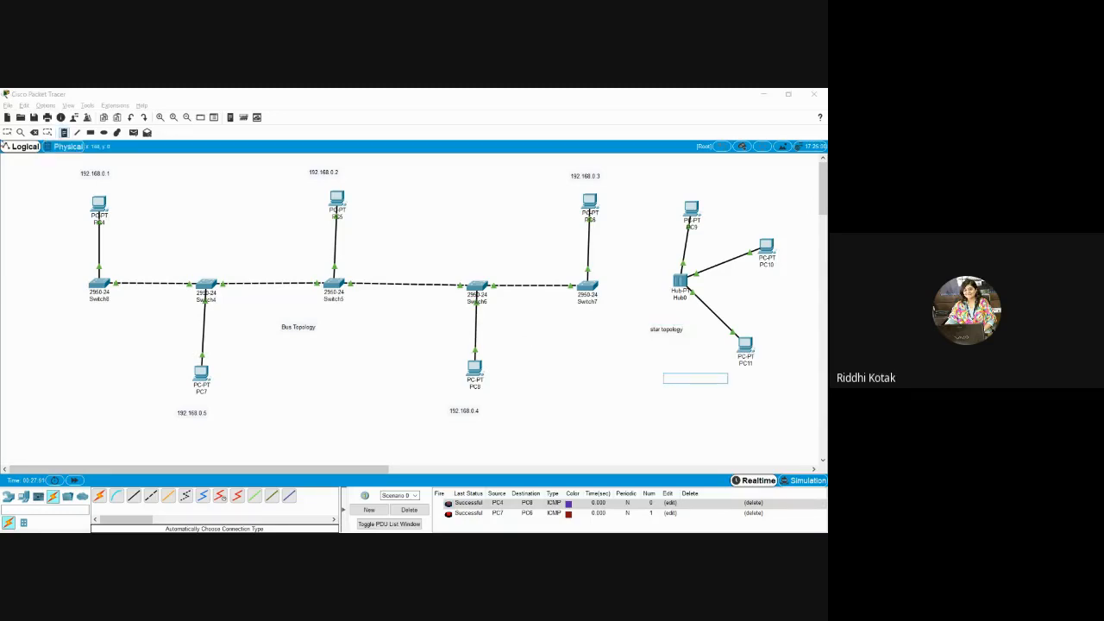
click(7, 133)
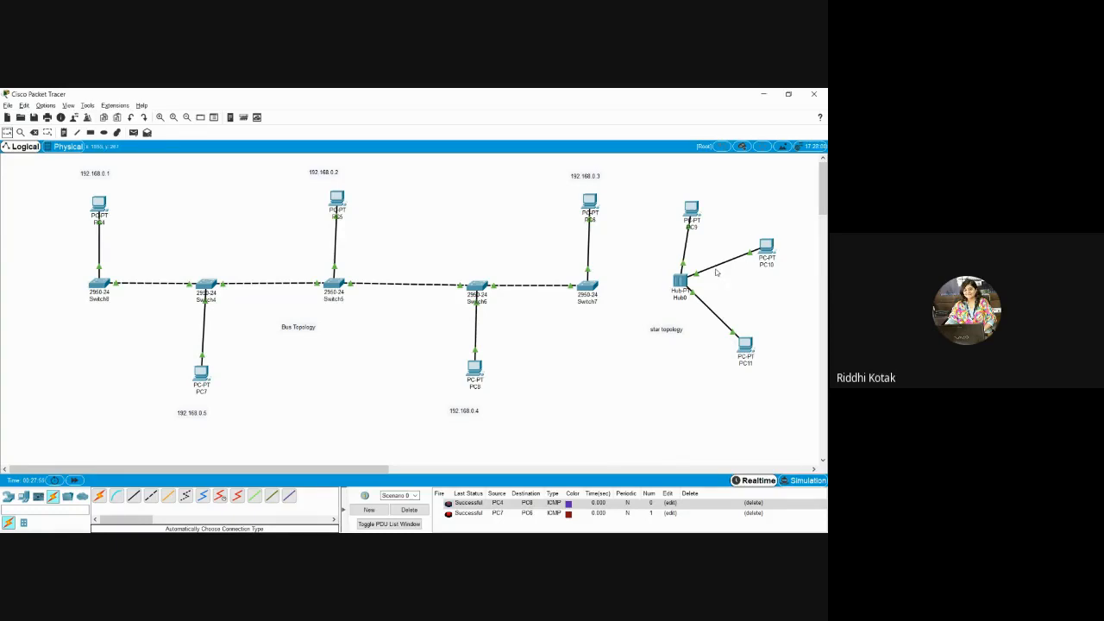
key(alt+Tab)
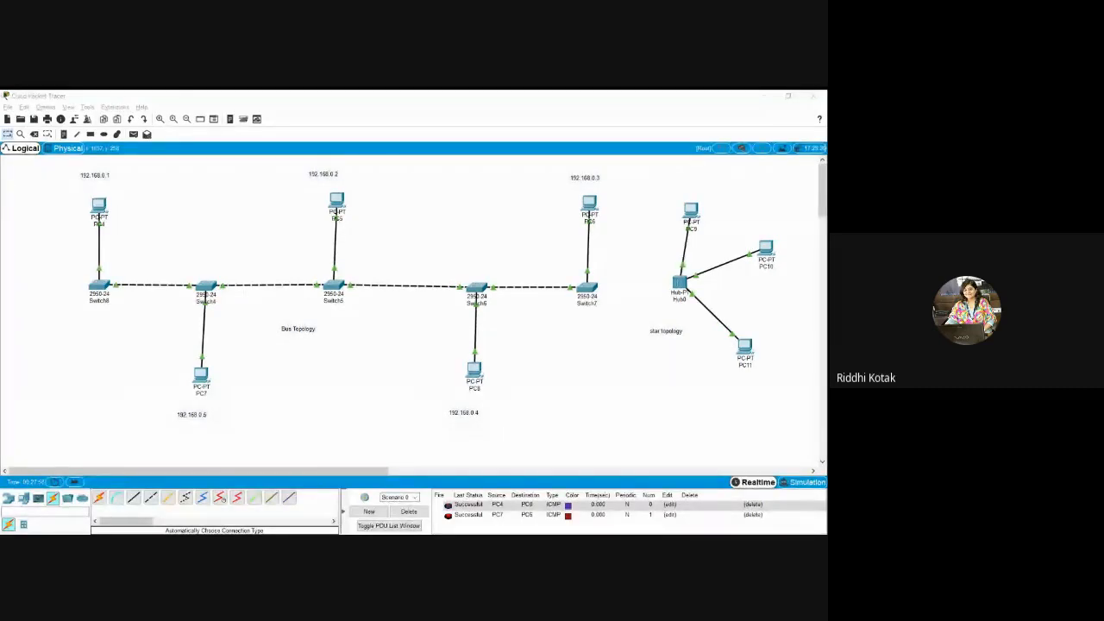